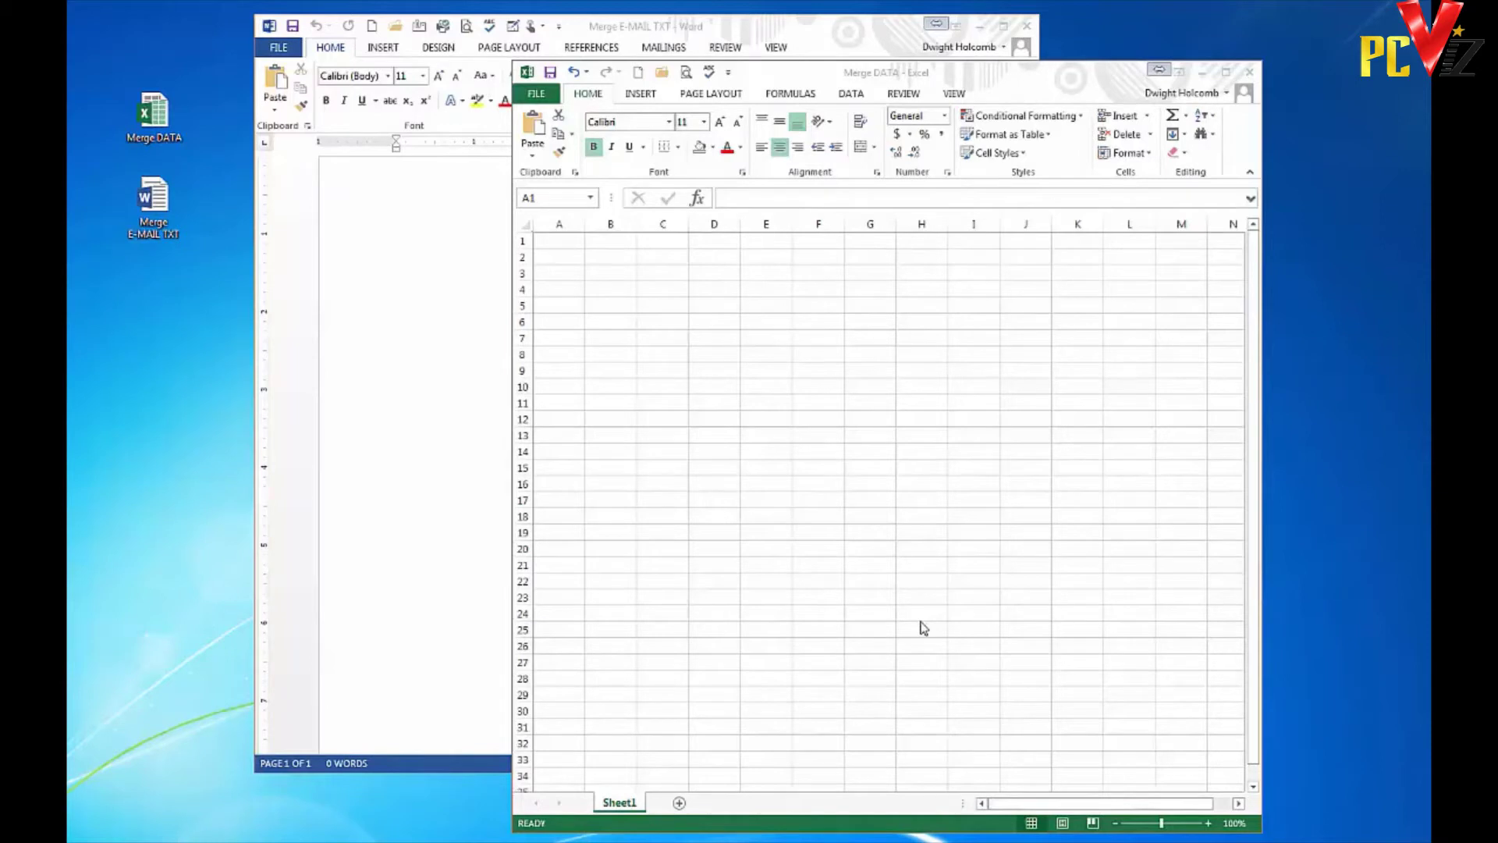
- Switch to the Merge DATA workbook in Excel and enter the column headers First and E-mail in cells A1 and B1
{"action": "left_click", "coordinate": [756, 33]}
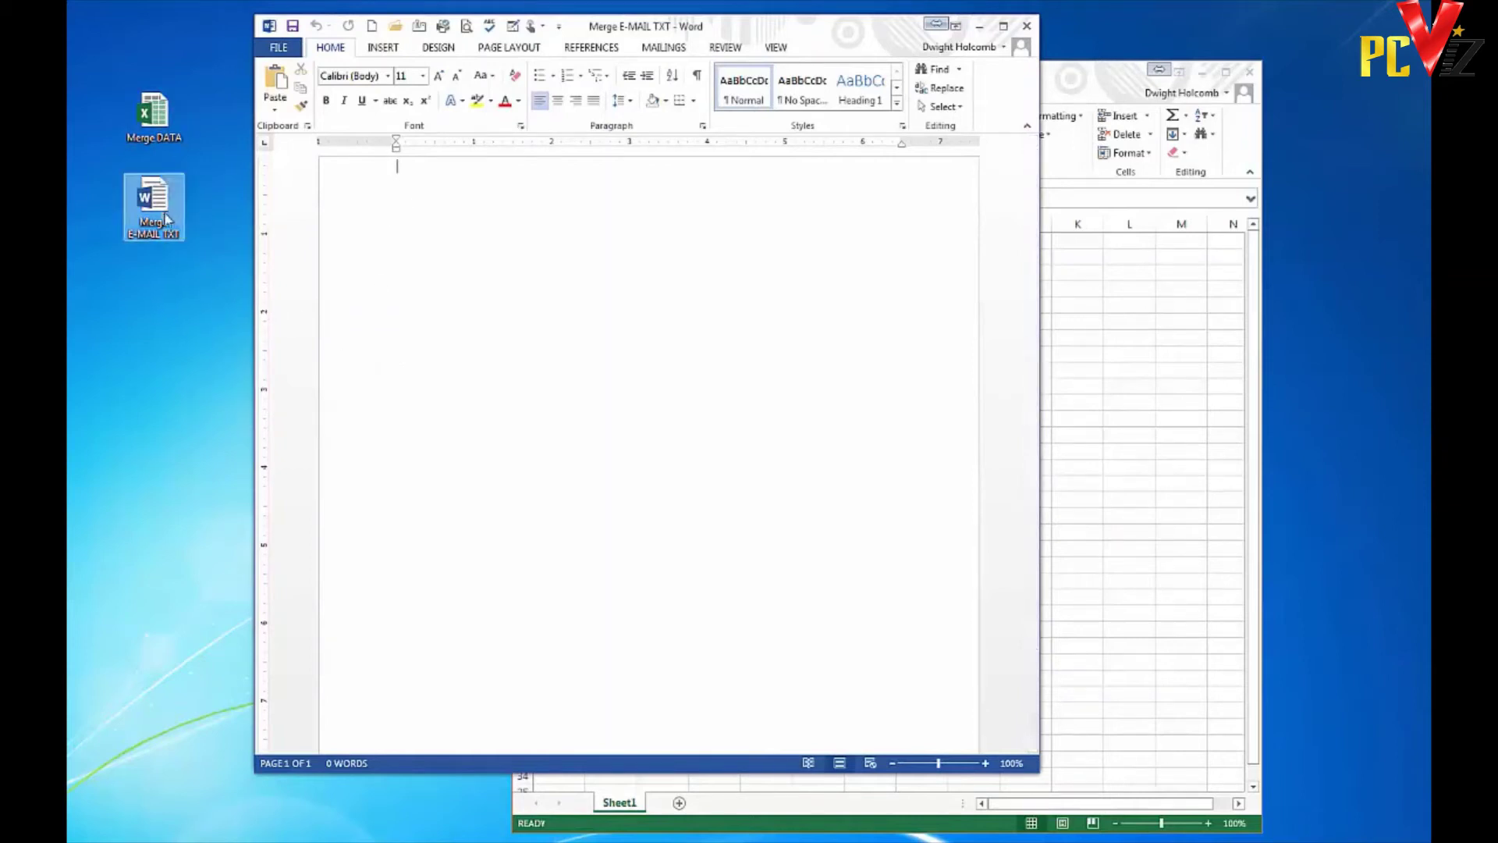
{"action": "double_click", "coordinate": [154, 134]}
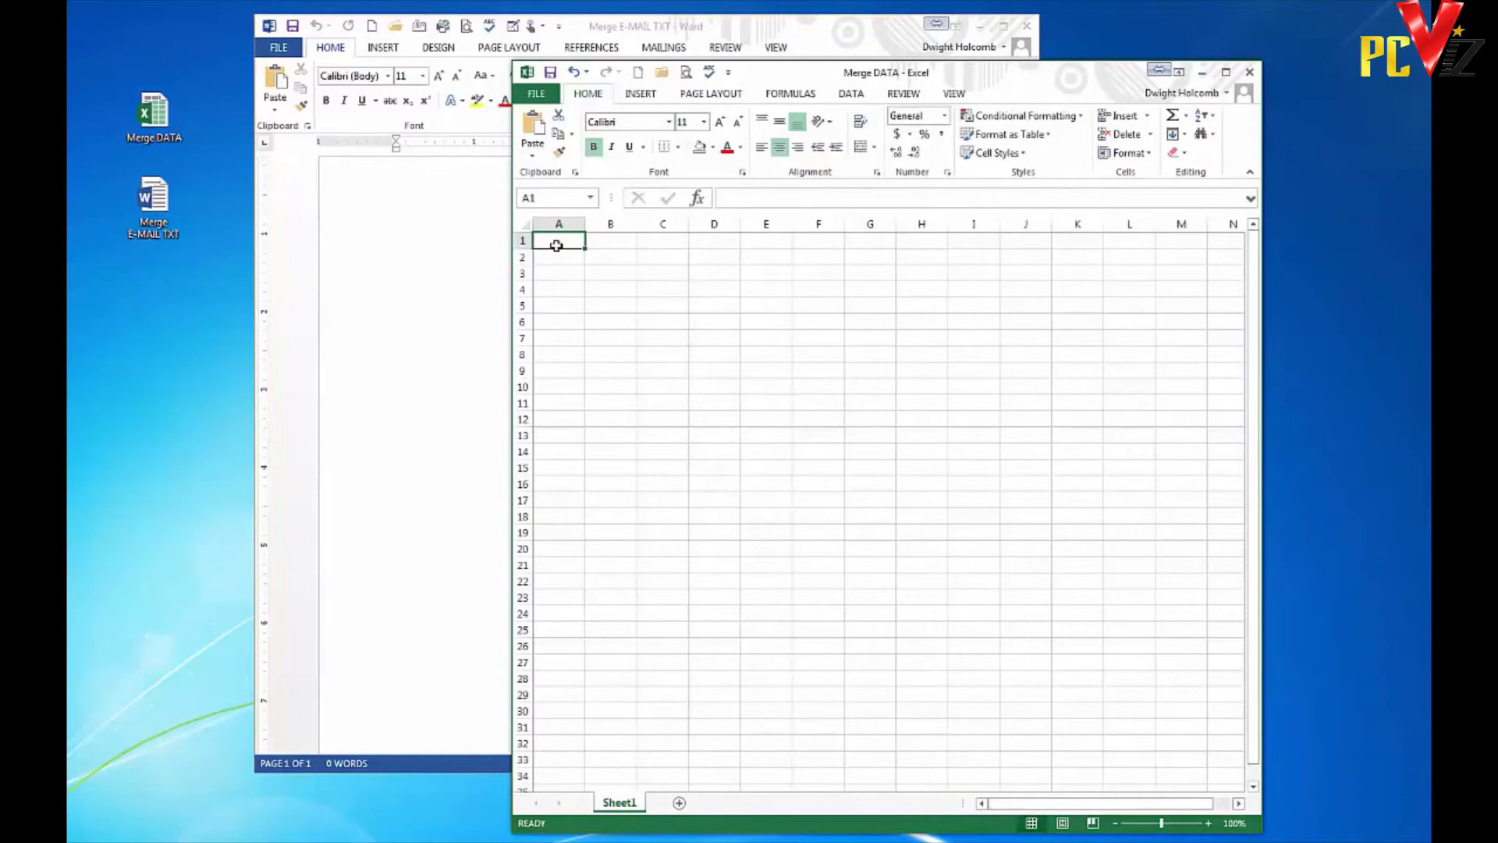
{"action": "type", "text": "First"}
{"action": "key", "text": "Tab"}
{"action": "type", "text": "E-mail"}
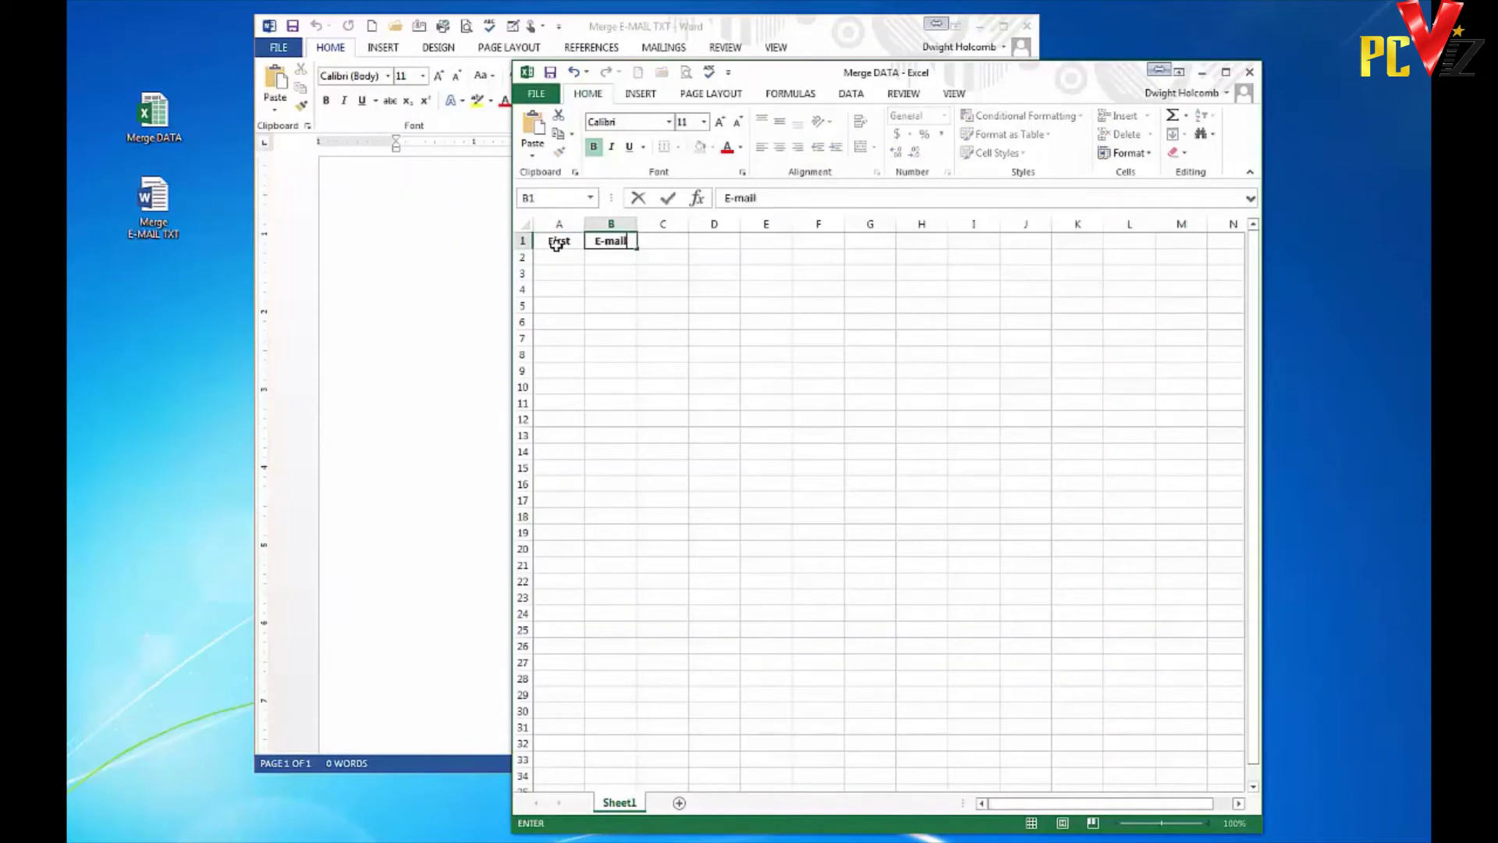
{"action": "key", "text": "Return"}
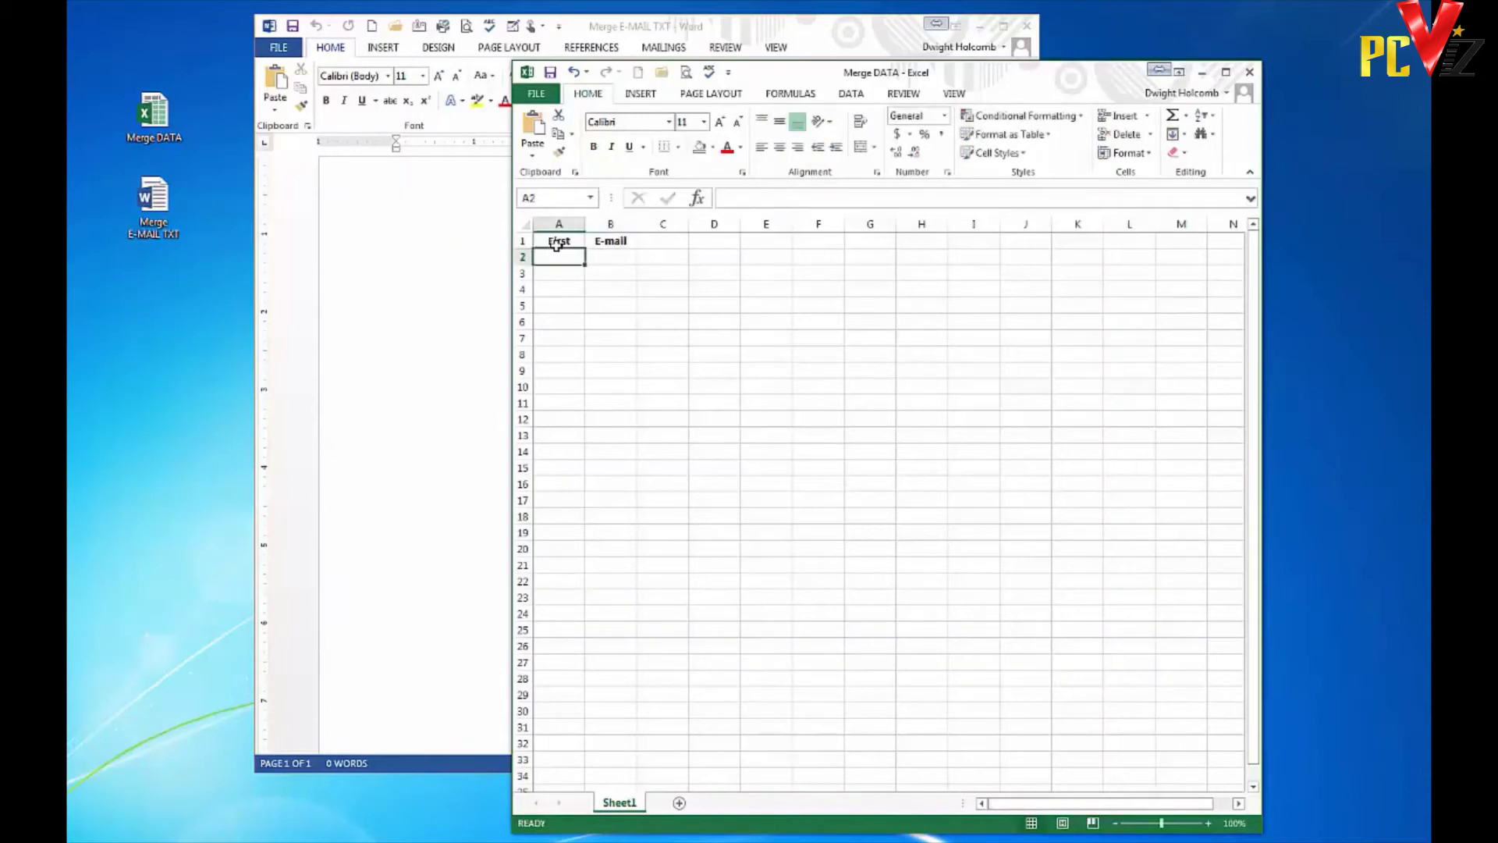
- Fill row 2 with the first contact's first name and e-mail address
{"action": "type", "text": "Jim"}
{"action": "key", "text": "Tab"}
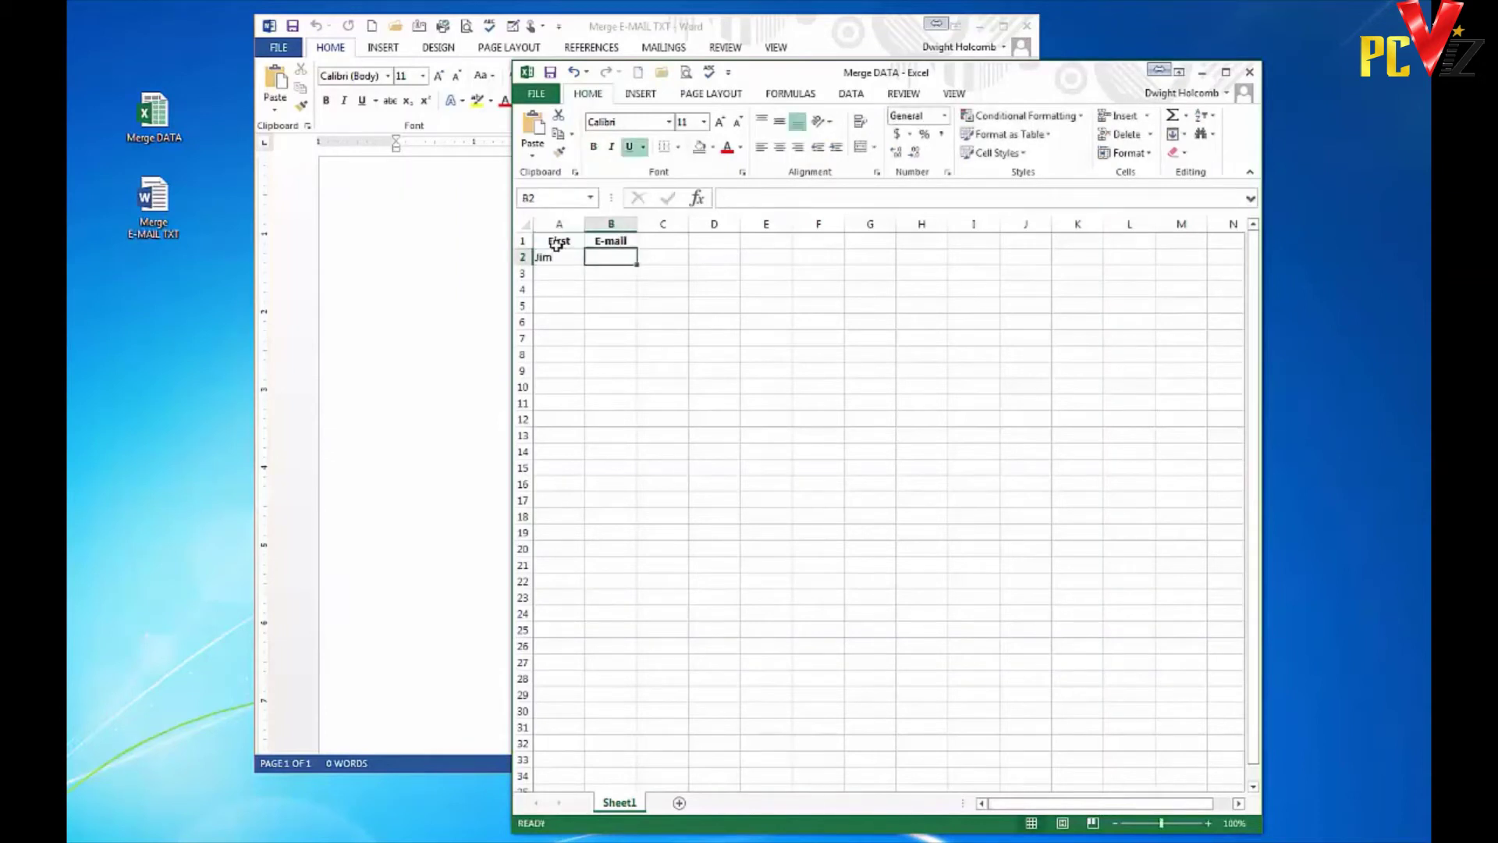
{"action": "type", "text": "jsmith@example.com"}
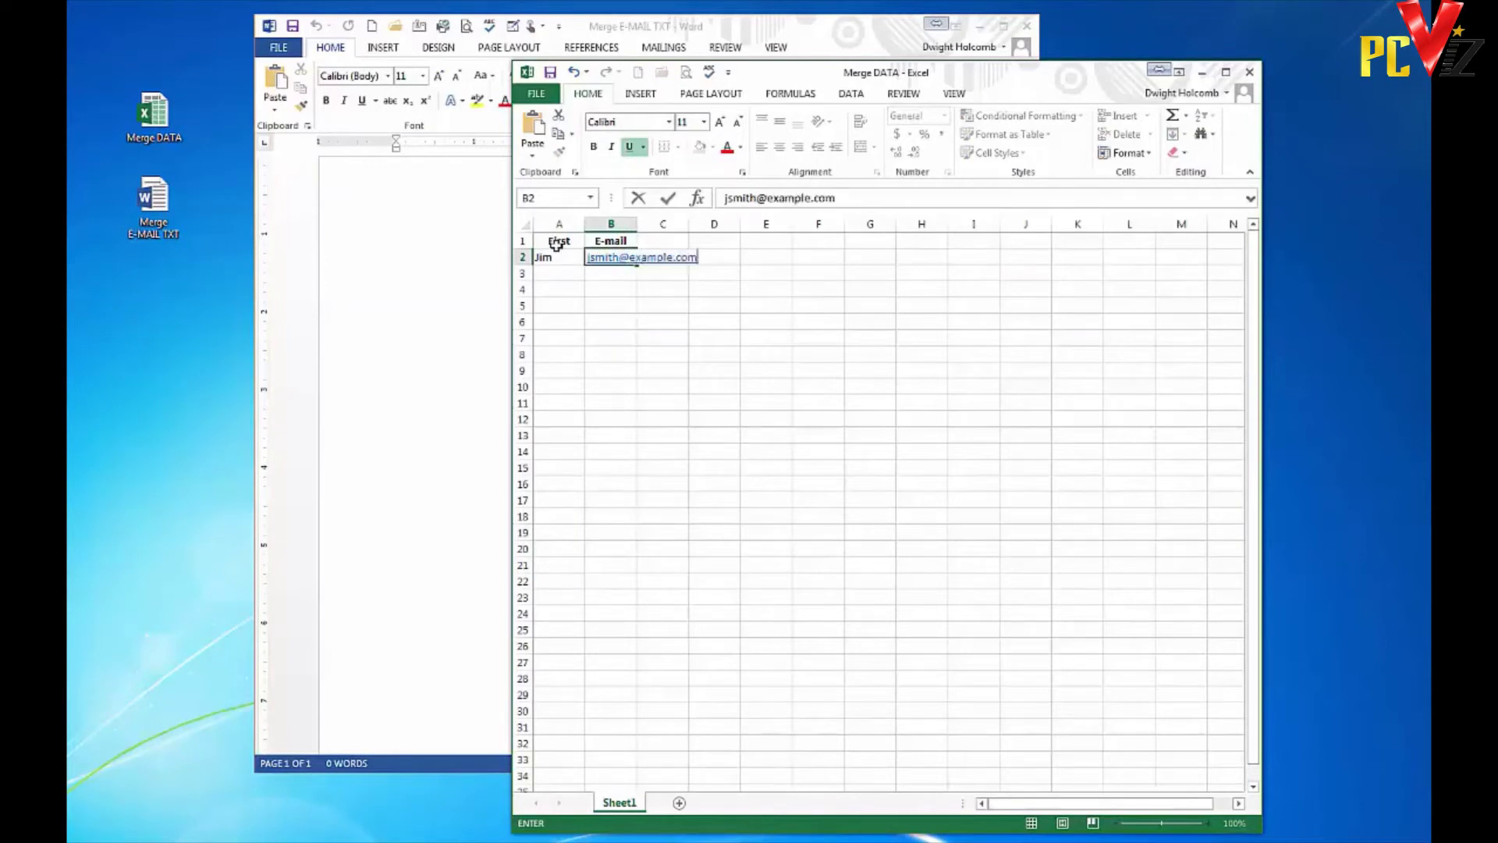
{"action": "key", "text": "Return"}
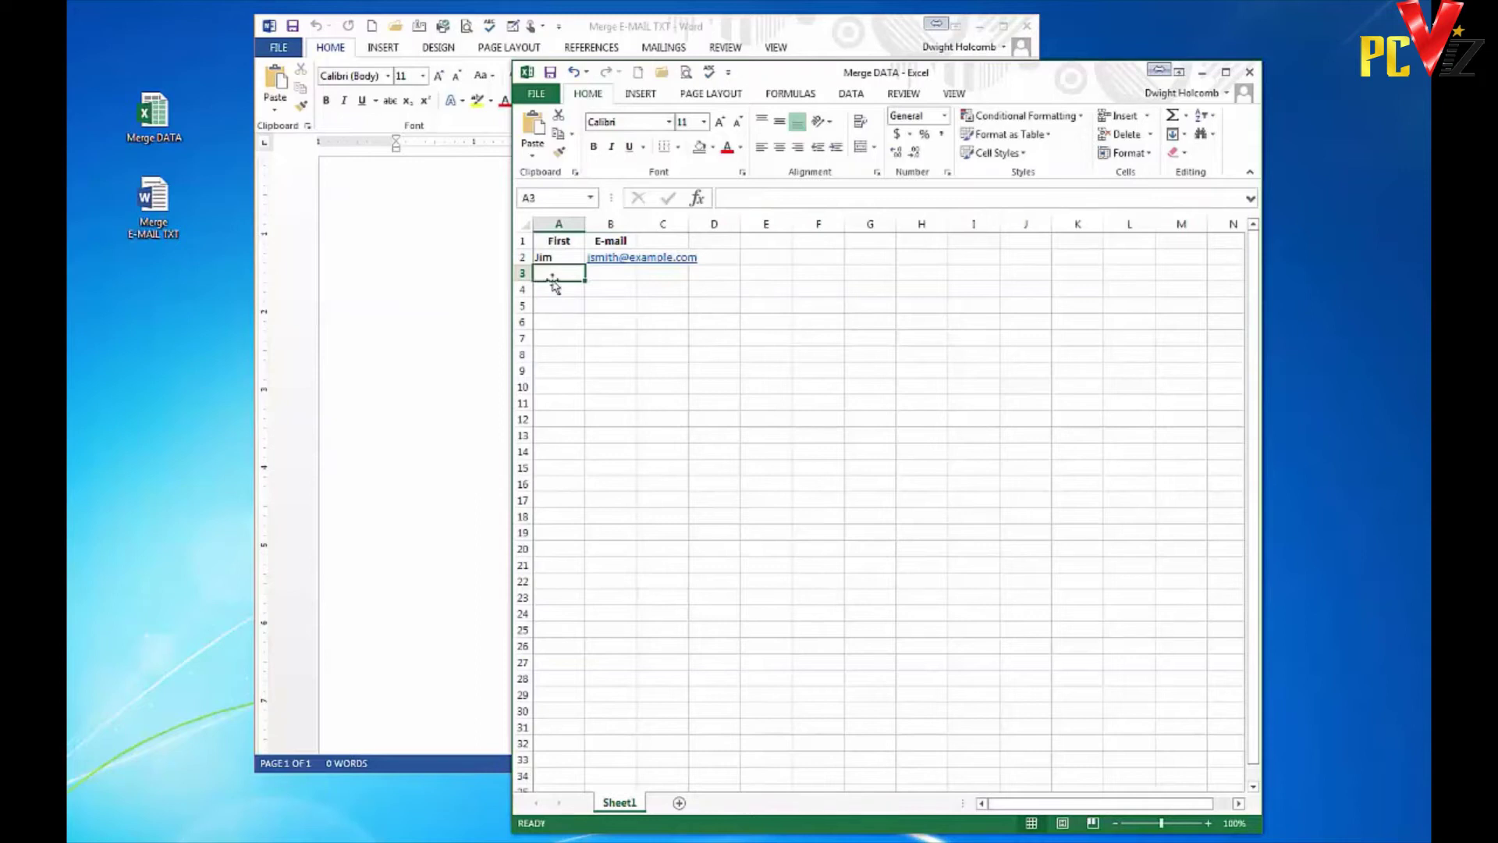
- Paste the two copied contact records into the contact list starting at cell A3
{"action": "right_click", "coordinate": [552, 272]}
{"action": "left_click", "coordinate": [582, 338]}
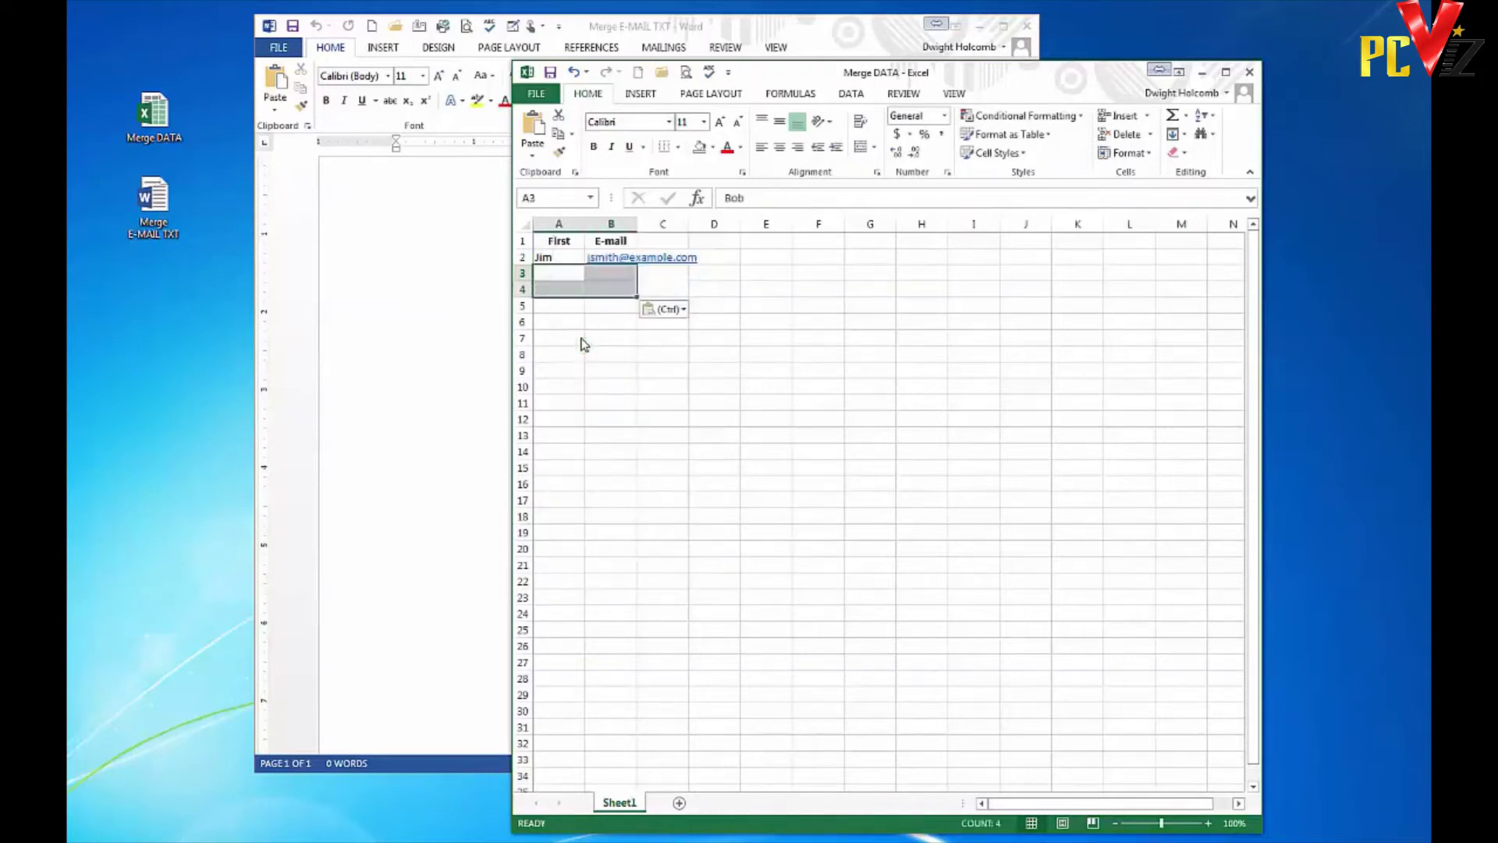
{"action": "left_click", "coordinate": [581, 339]}
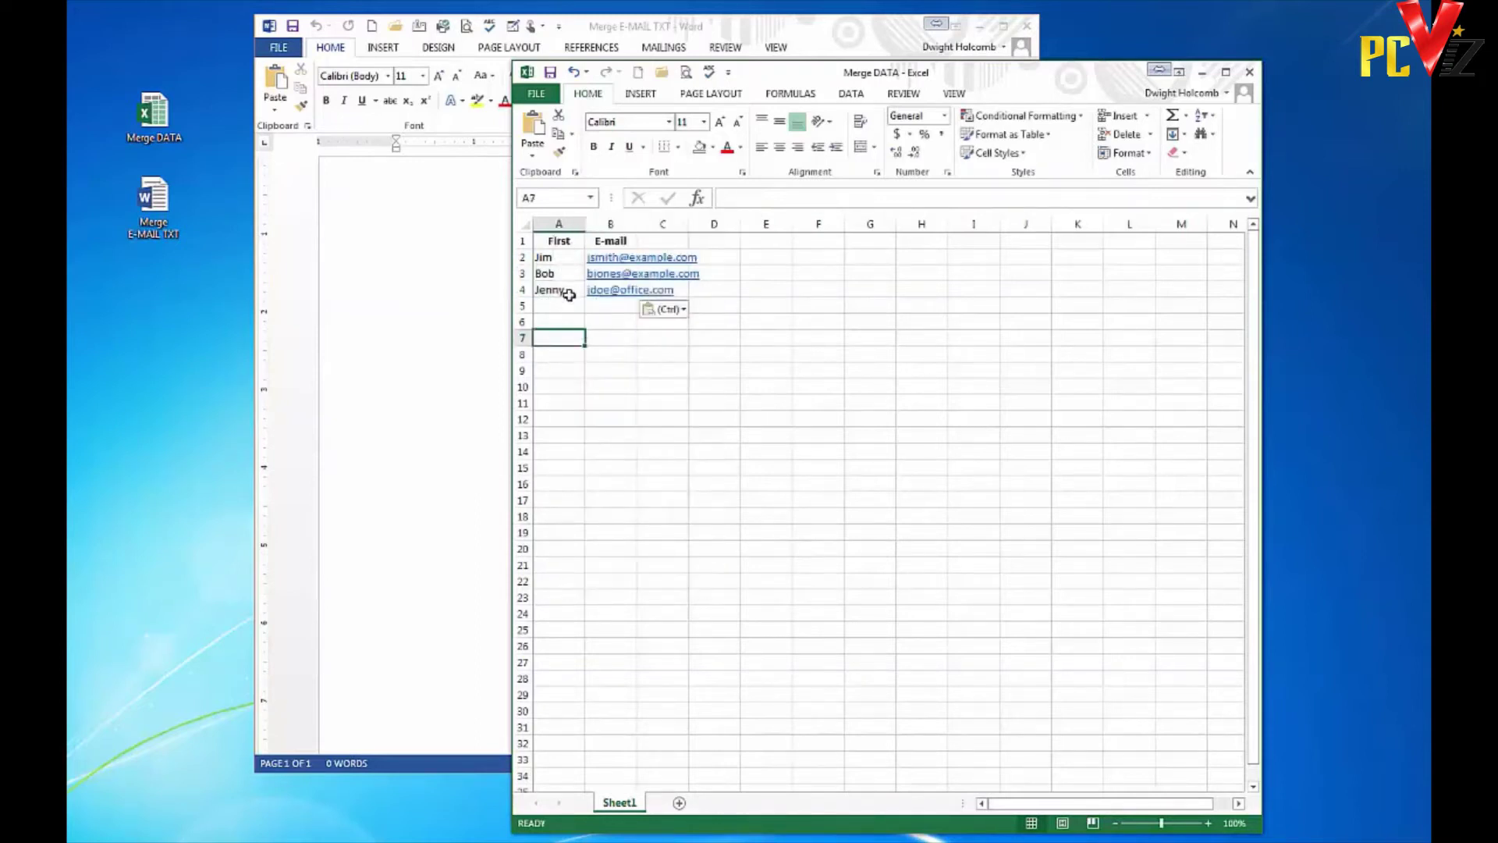
- Widen column B to fit the e-mail addresses and shade the header cells A1:B1 light grey
{"action": "left_click_drag", "start_coordinate": [636, 224], "coordinate": [743, 224]}
{"action": "left_click_drag", "start_coordinate": [562, 241], "coordinate": [703, 242]}
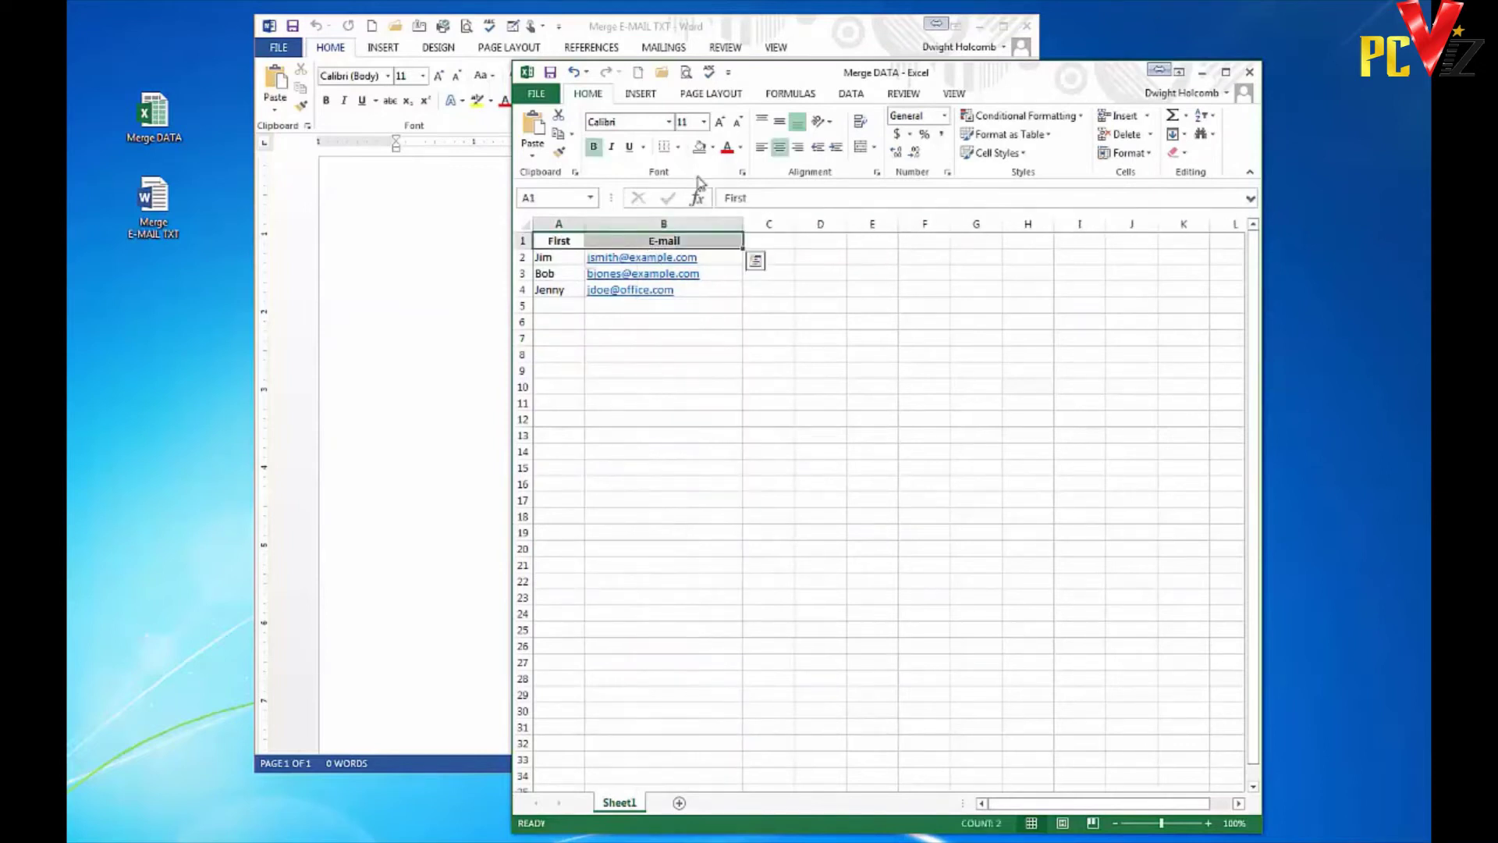
{"action": "left_click", "coordinate": [712, 147]}
{"action": "left_click", "coordinate": [694, 210]}
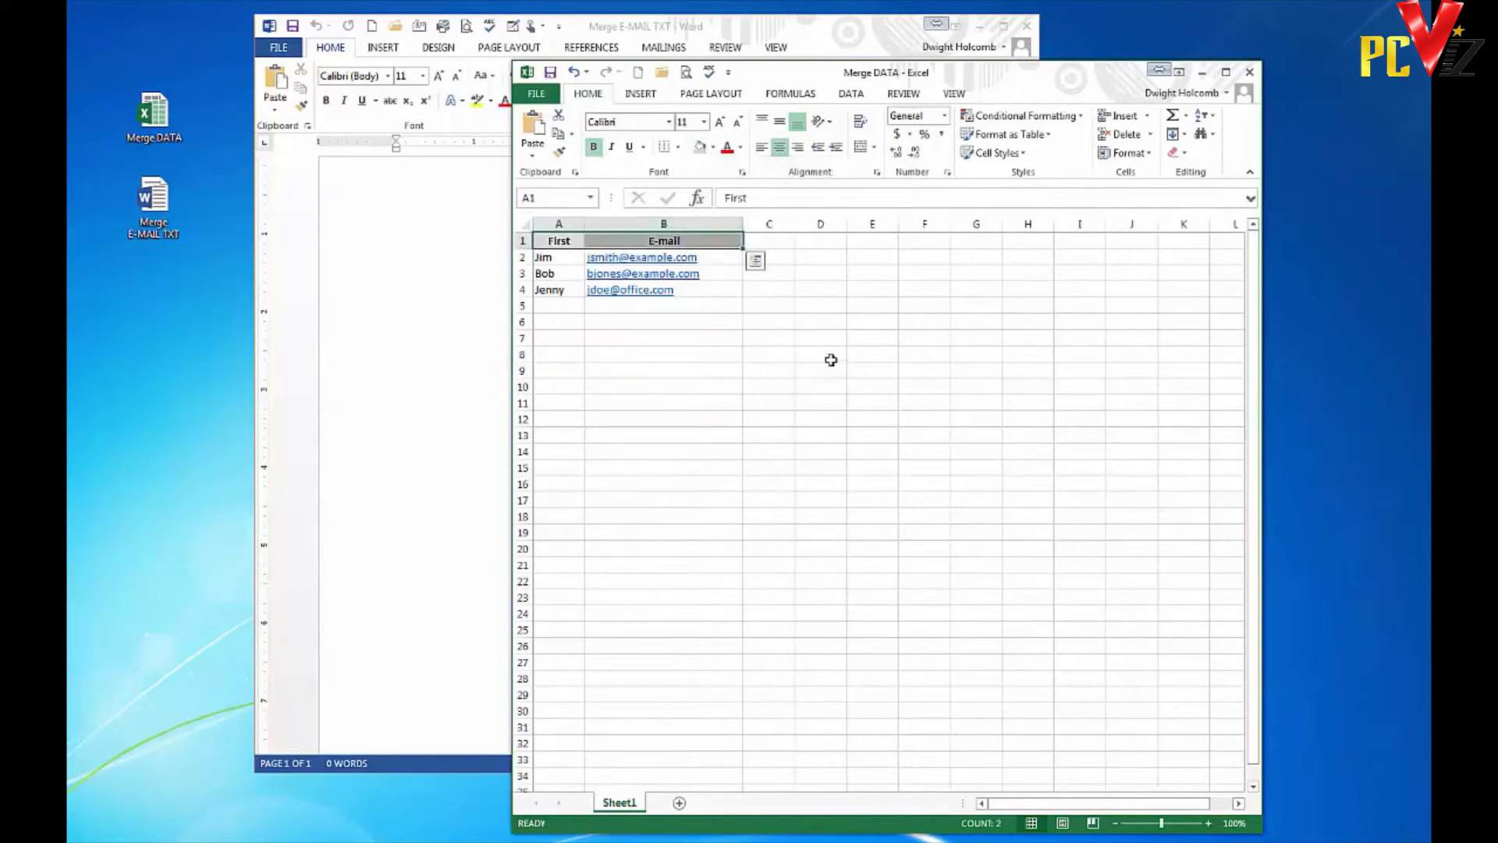
{"action": "left_click", "coordinate": [561, 258]}
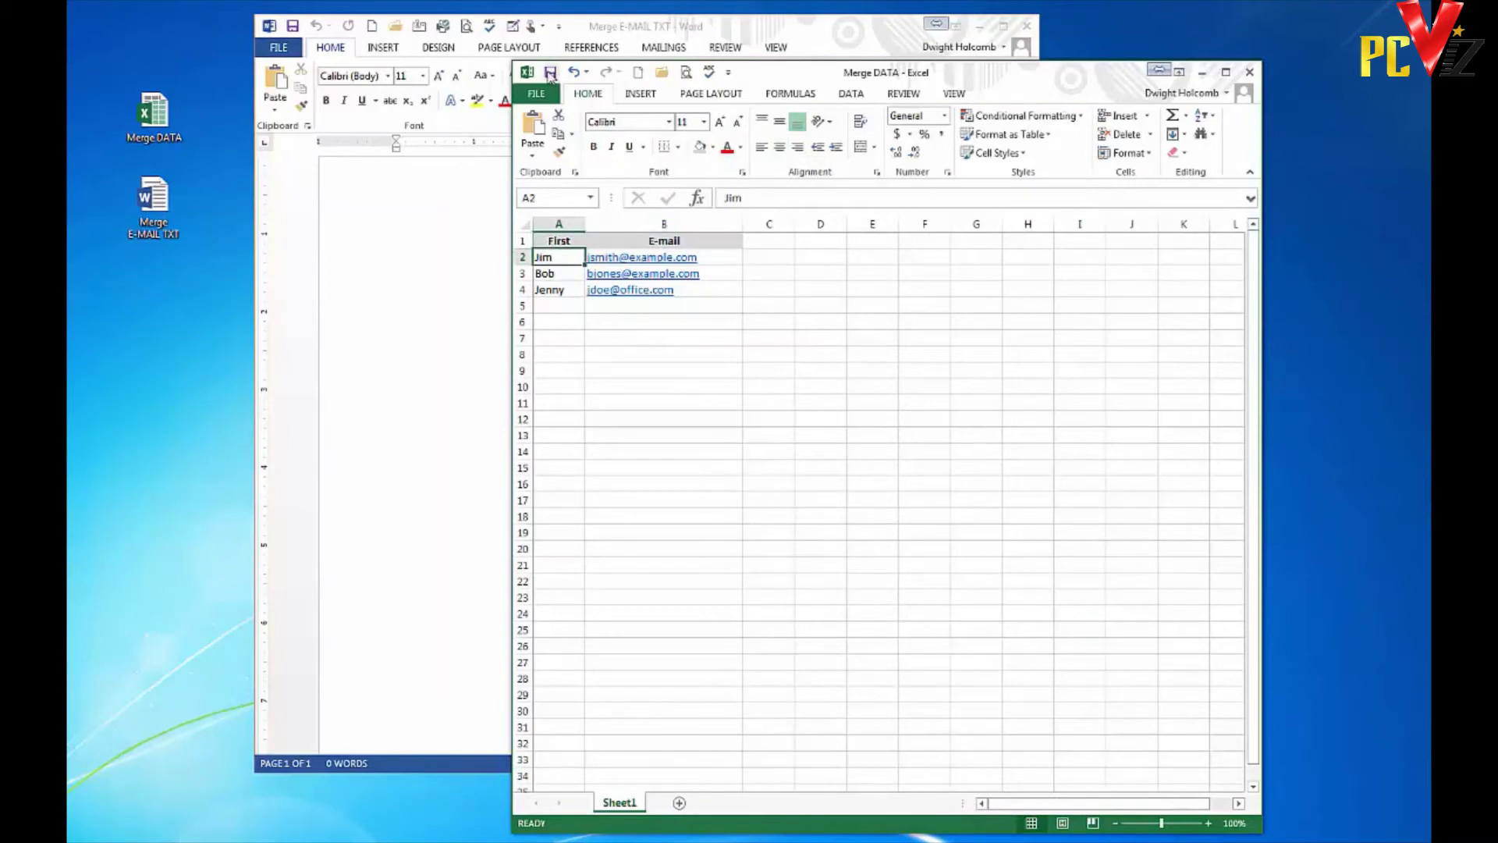
- Switch to the Merge E-MAIL TXT document in Word and paste the copied thank-you letter as text only
{"action": "left_click", "coordinate": [431, 242]}
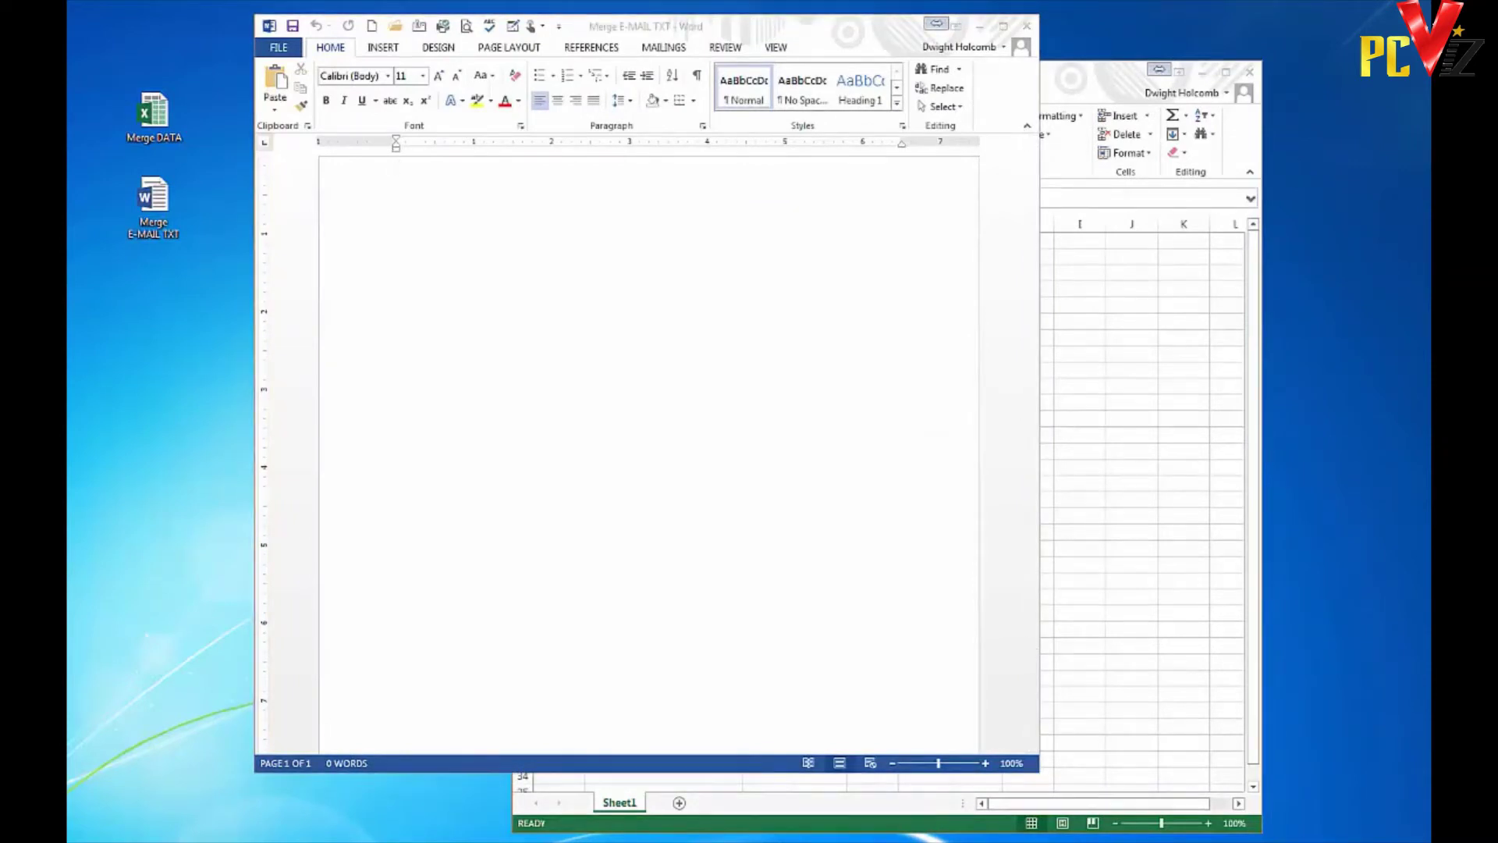
{"action": "left_click", "coordinate": [415, 191]}
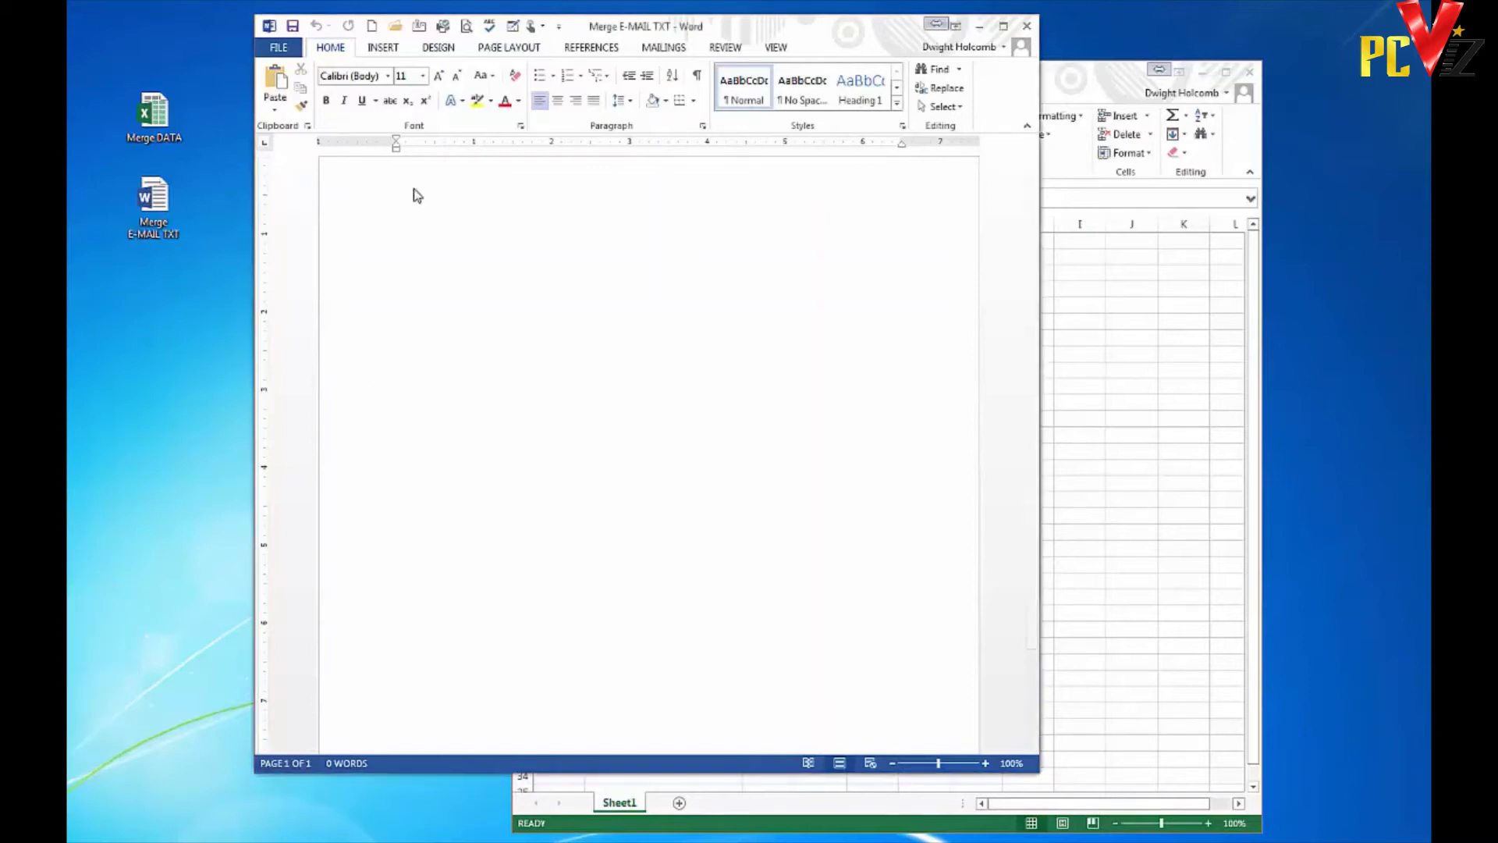
{"action": "right_click", "coordinate": [409, 209]}
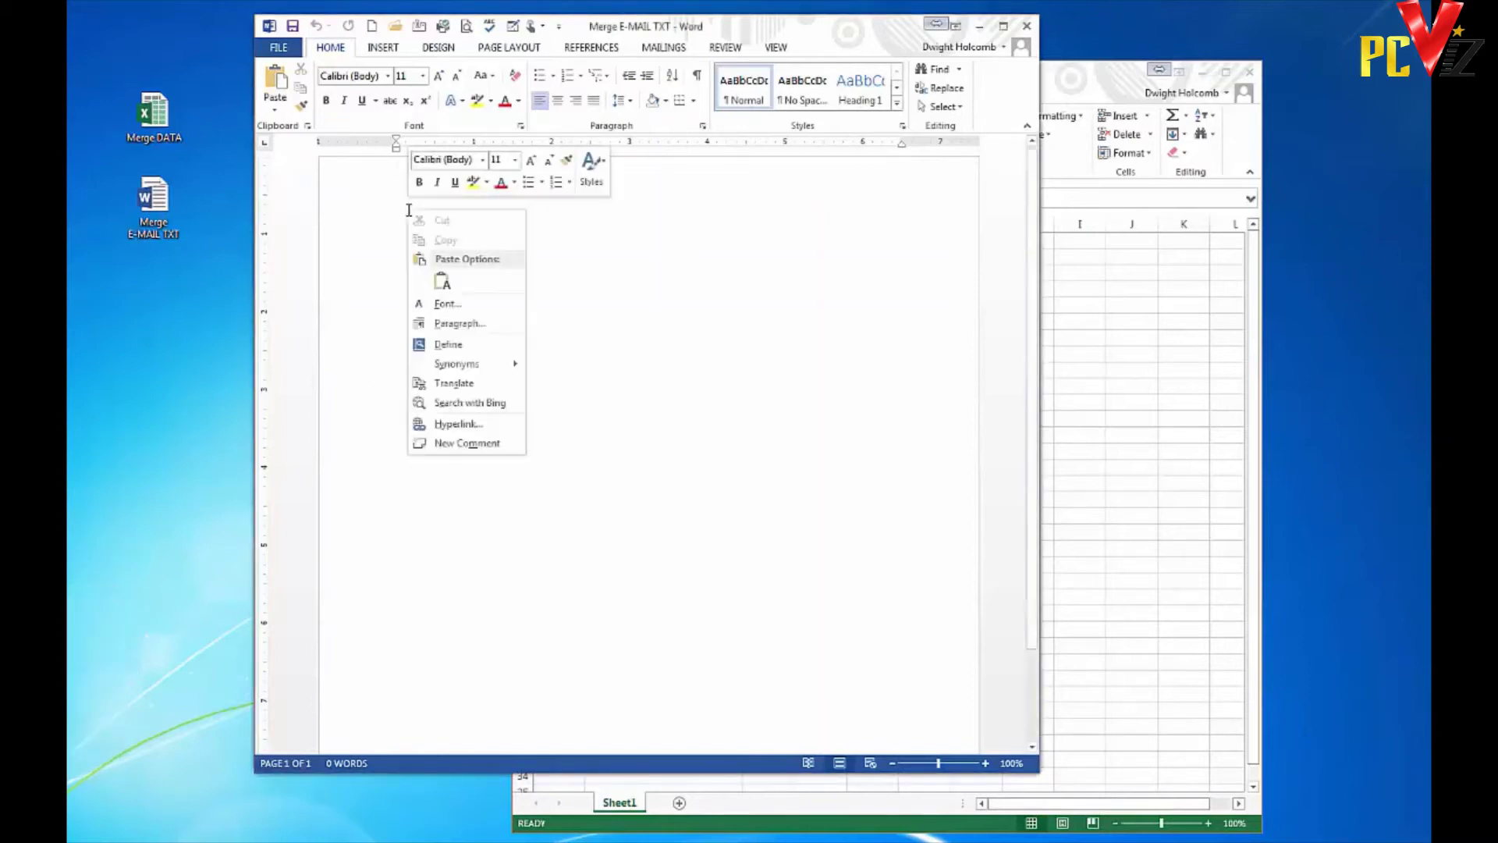
{"action": "left_click", "coordinate": [443, 282]}
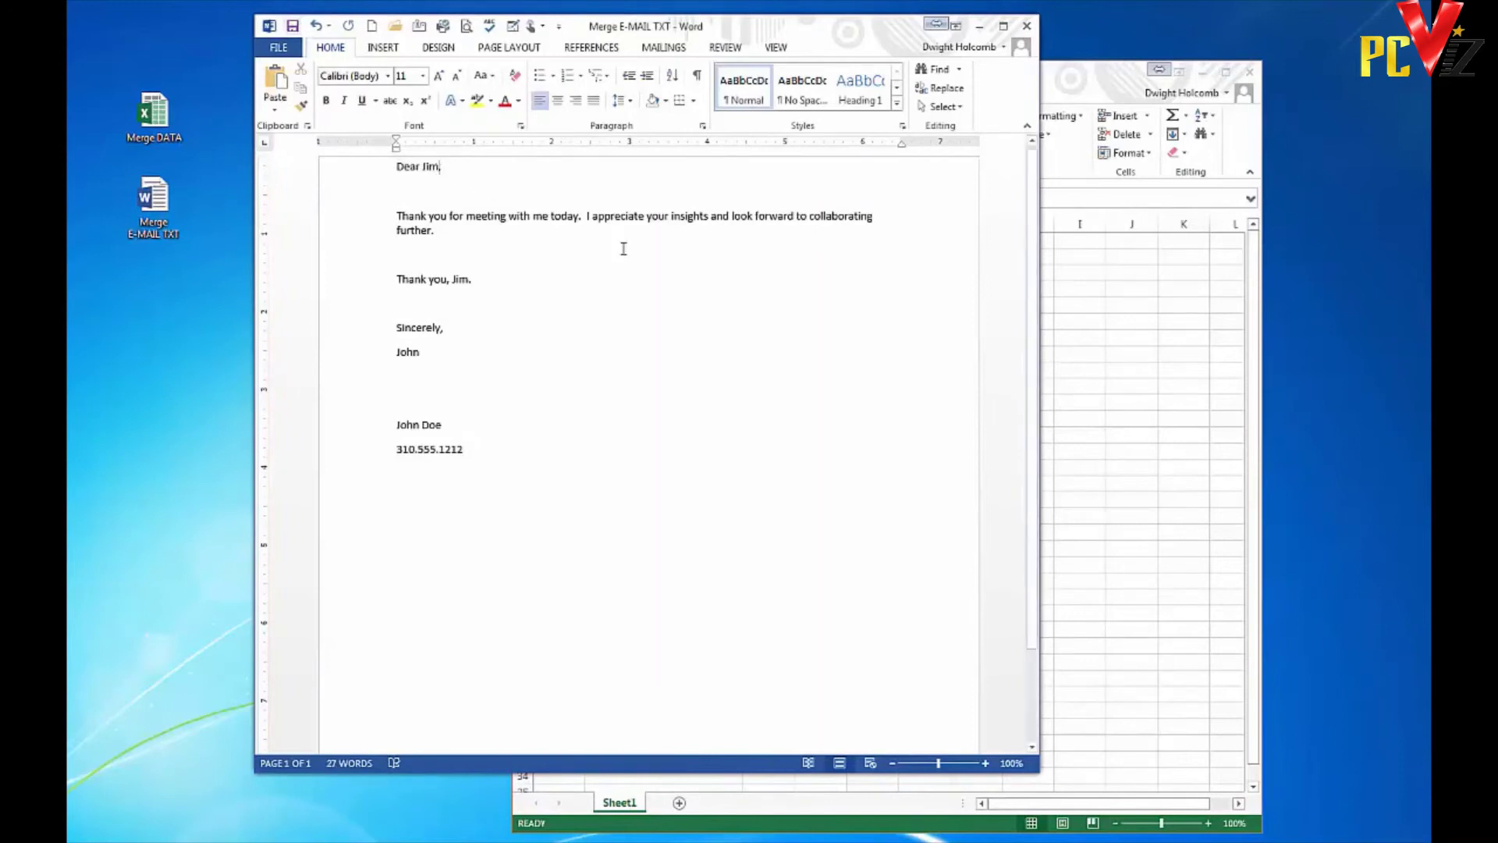
- Delete the recipient's first name from the Dear greeting and the Thank you line, keeping the punctuation
{"action": "key", "text": "BackSpace"}
{"action": "key", "text": "shift+Left"}
{"action": "key", "text": "shift+Left"}
{"action": "key", "text": "shift+Left"}
{"action": "key", "text": "shift+Left"}
{"action": "key", "text": "BackSpace"}
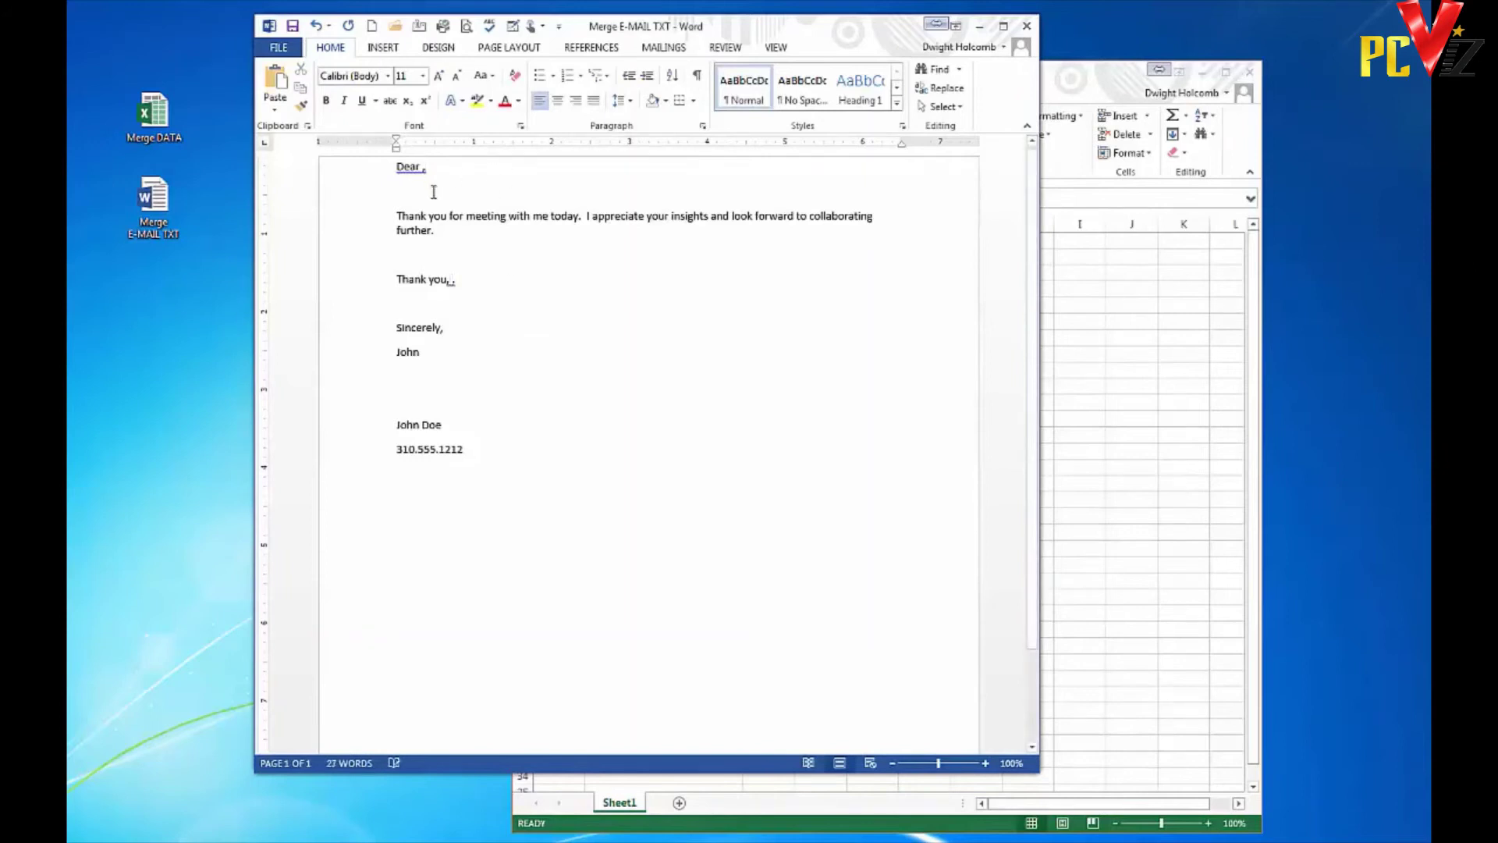
- Start a mail merge of the E-mail Messages type for this document
{"action": "left_click", "coordinate": [664, 48]}
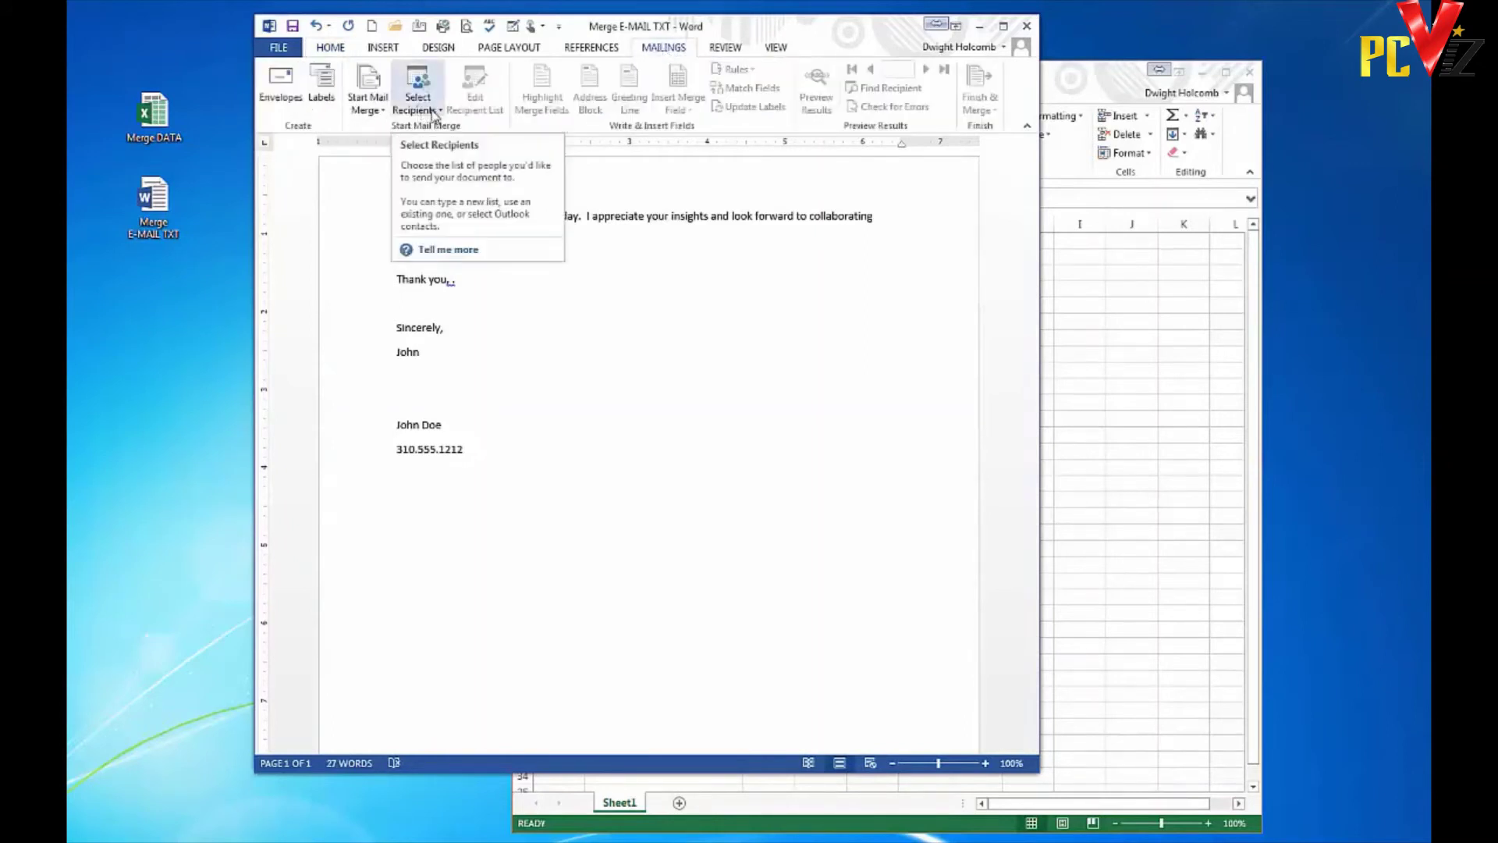
{"action": "left_click", "coordinate": [367, 104]}
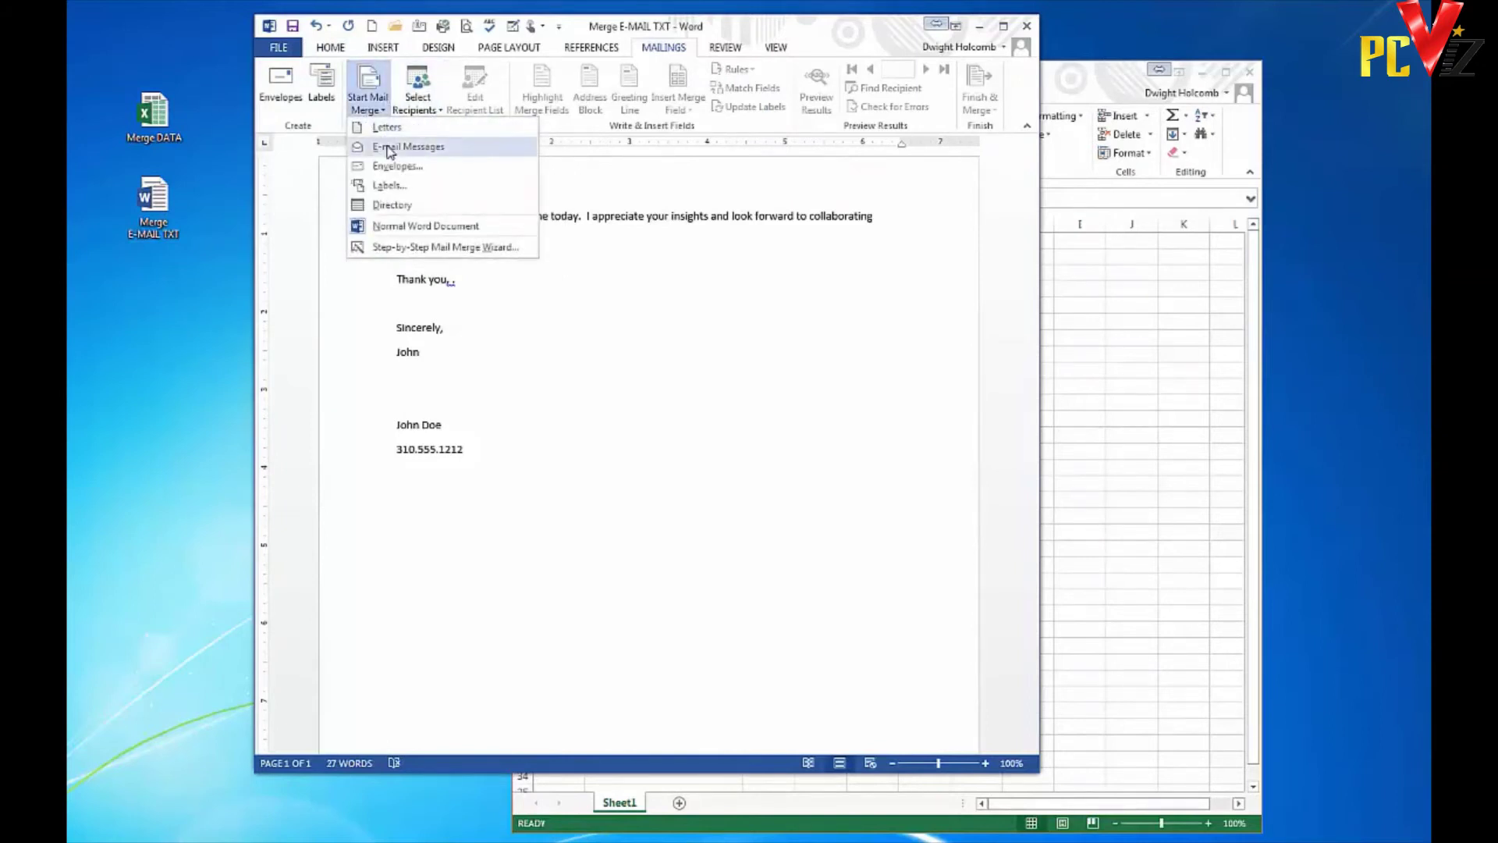
{"action": "left_click", "coordinate": [388, 148]}
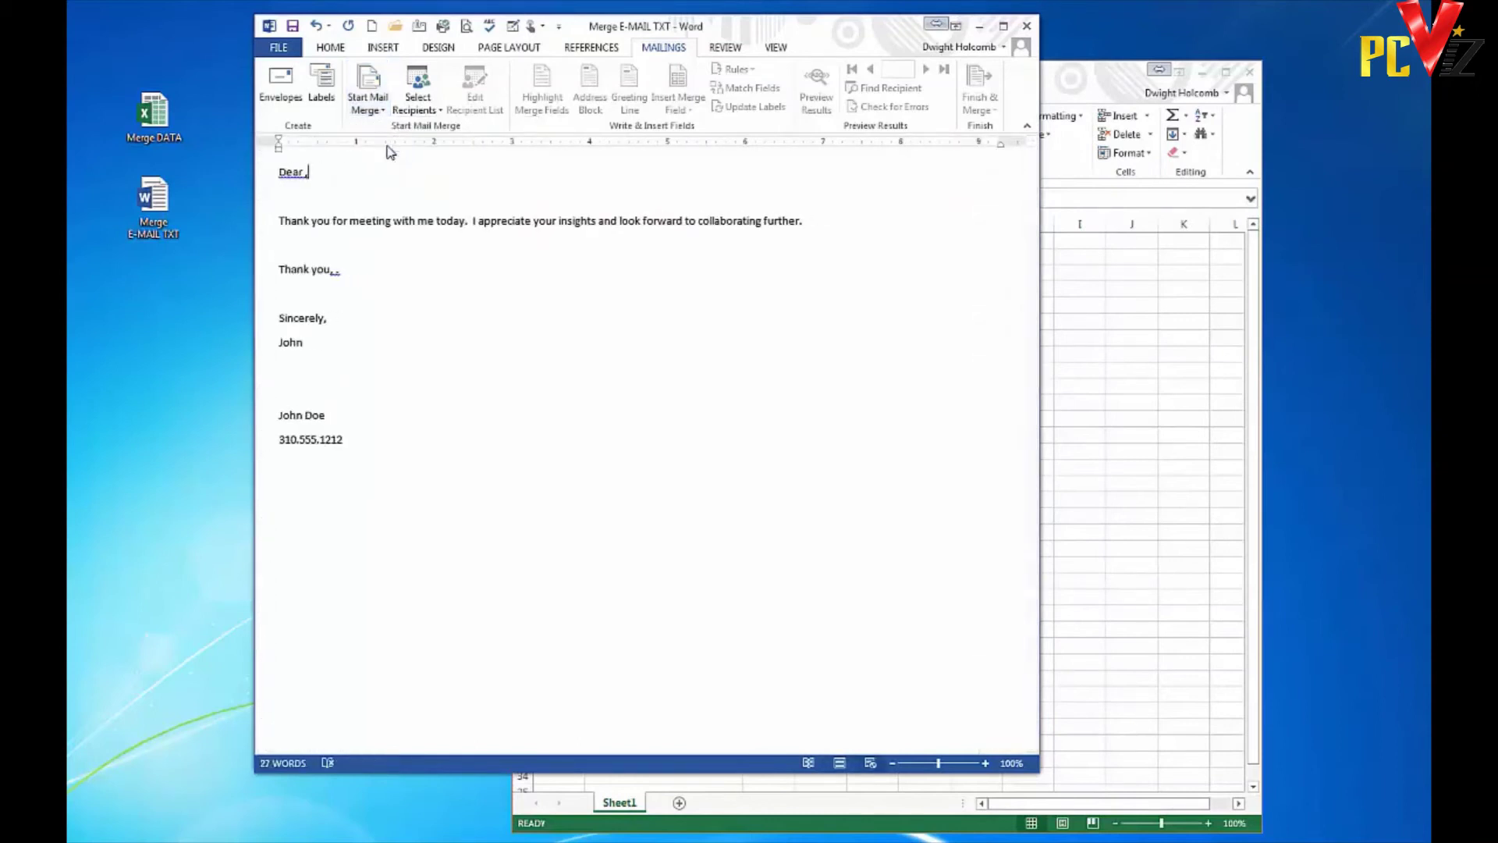
- Use the existing Merge DATA workbook on the Desktop as the recipient list, taking the Sheet1$ table with column headers in its first row
{"action": "left_click", "coordinate": [433, 114]}
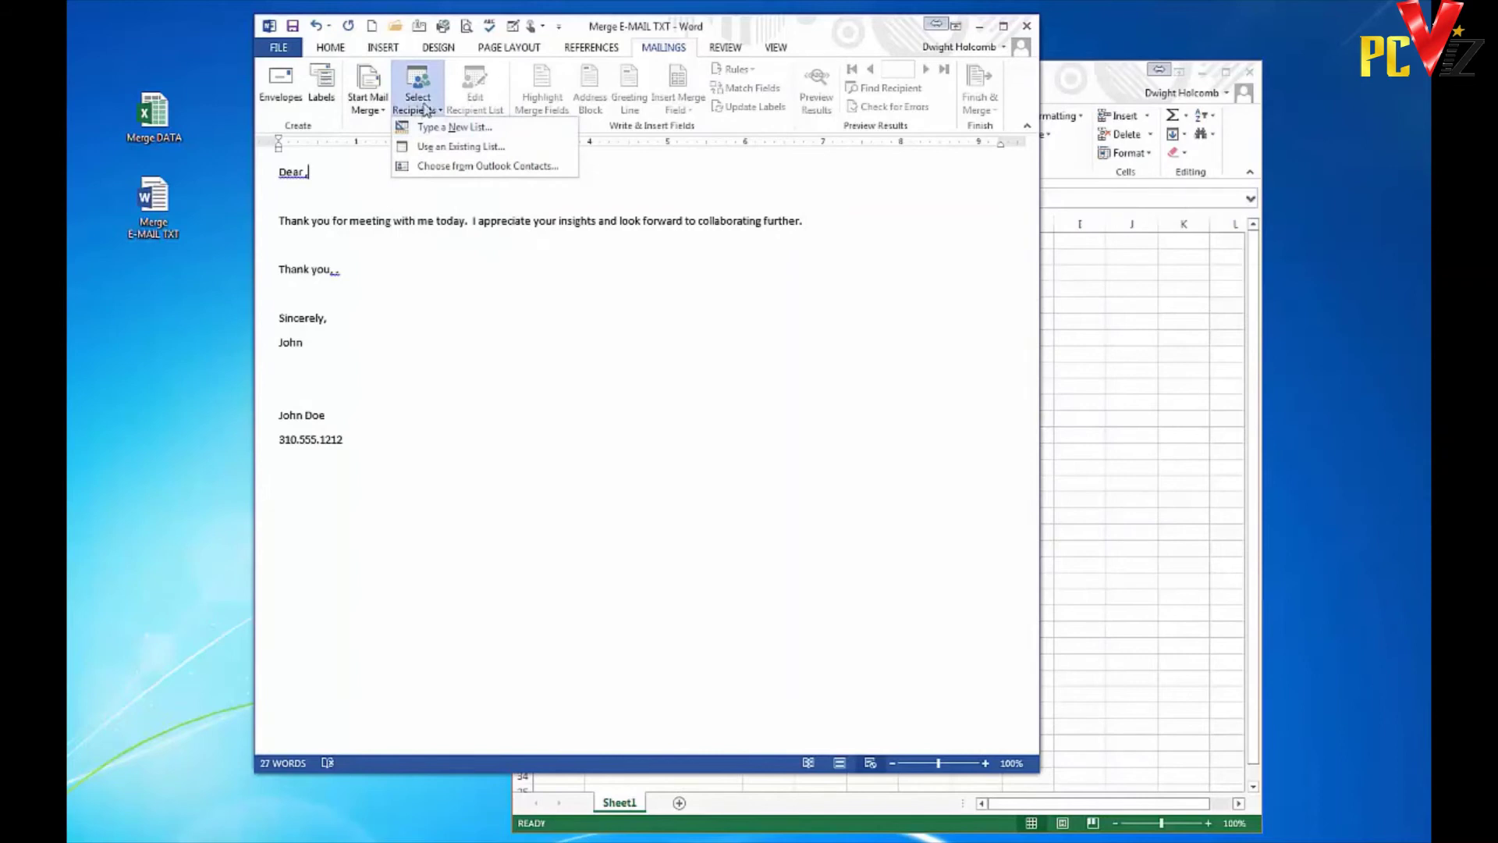
{"action": "left_click", "coordinate": [484, 147]}
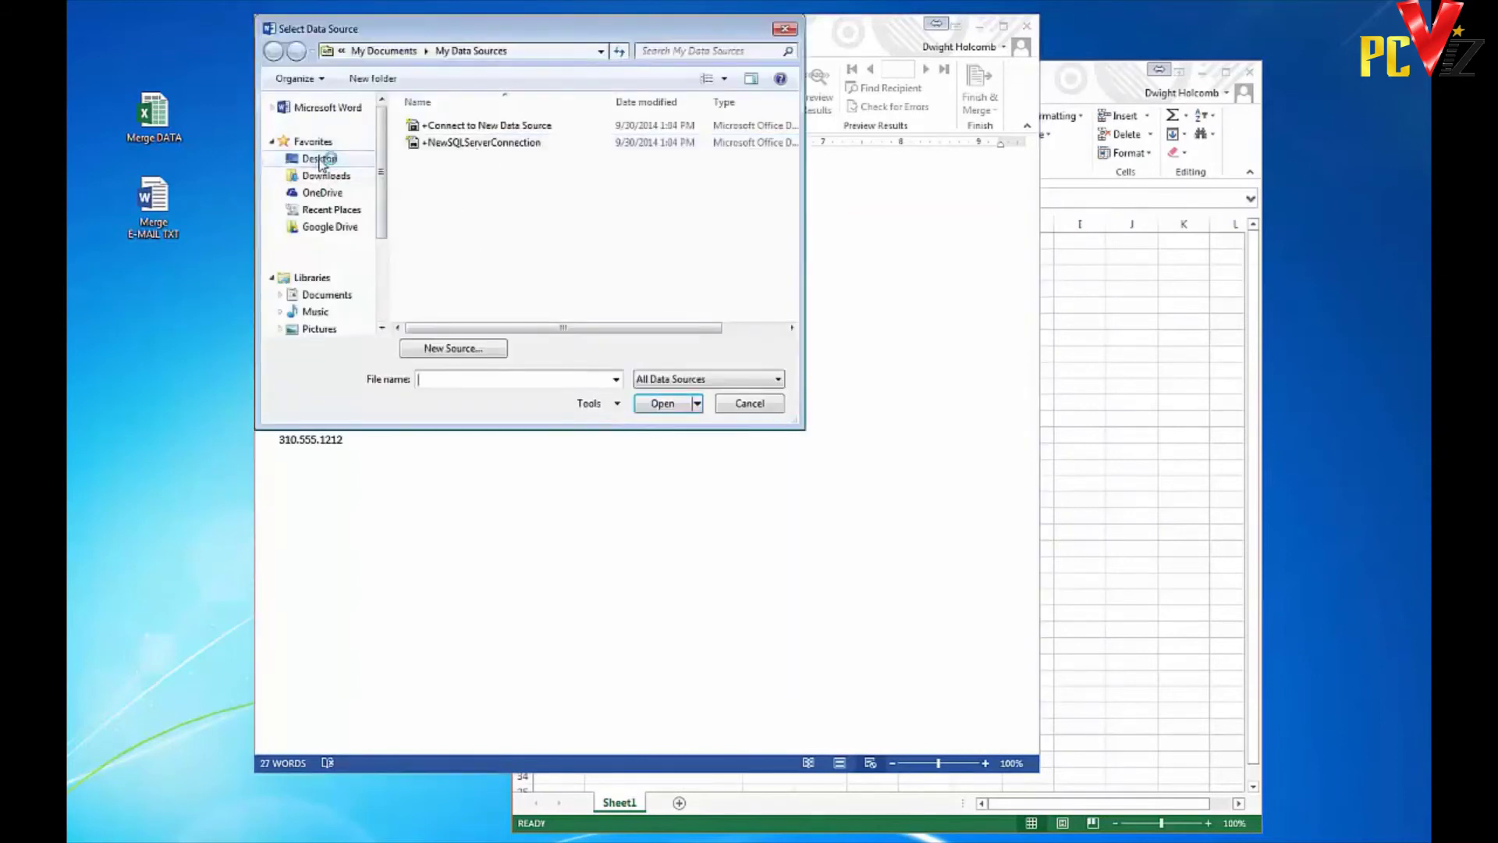
{"action": "left_click", "coordinate": [320, 159]}
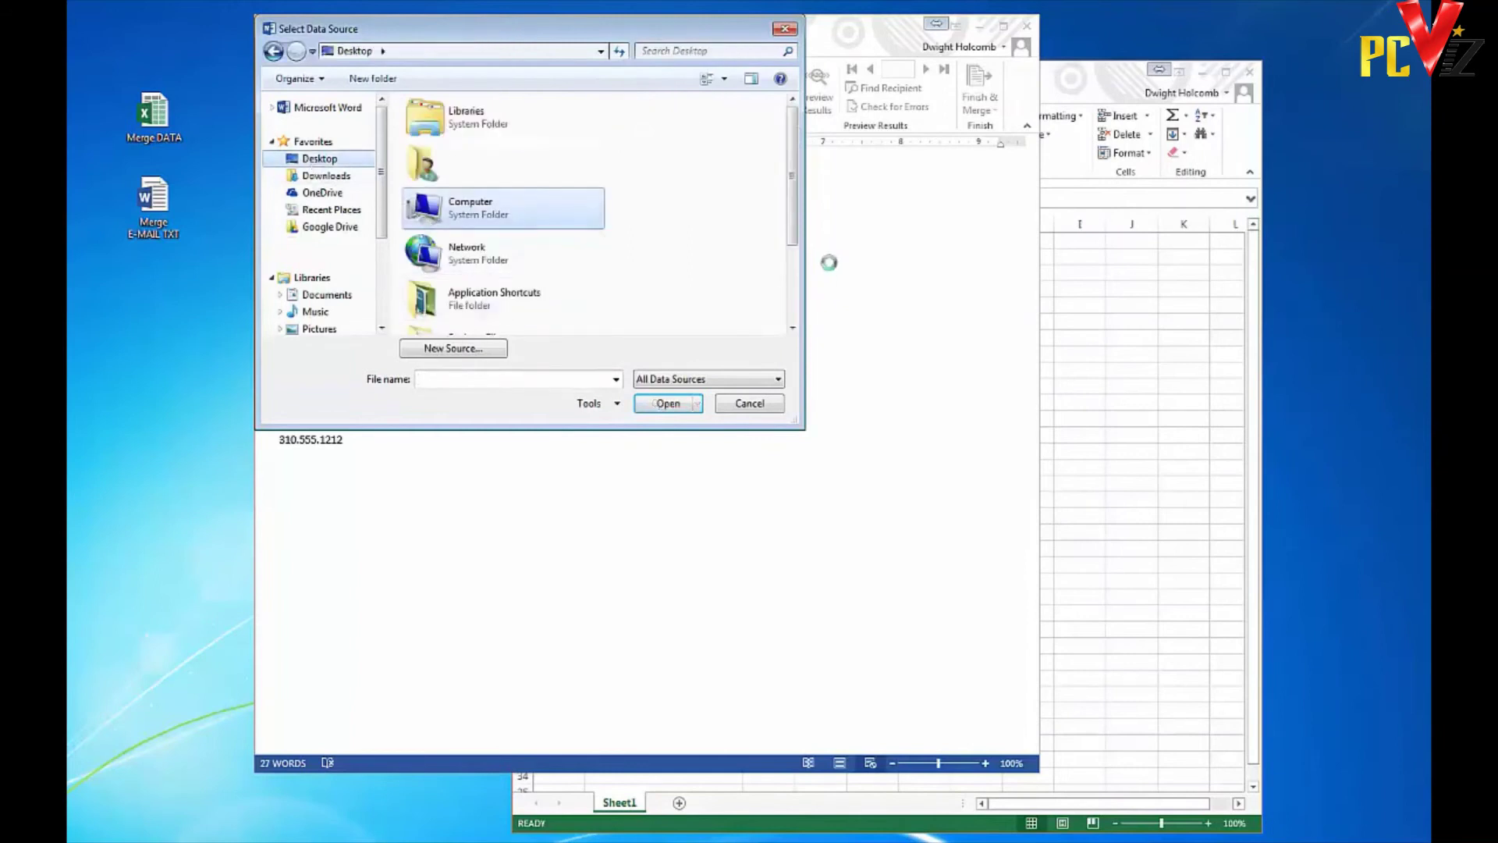
{"action": "scroll", "coordinate": [772, 312], "scroll_direction": "down", "scroll_amount": 1}
{"action": "left_click", "coordinate": [499, 269]}
{"action": "left_click", "coordinate": [662, 403]}
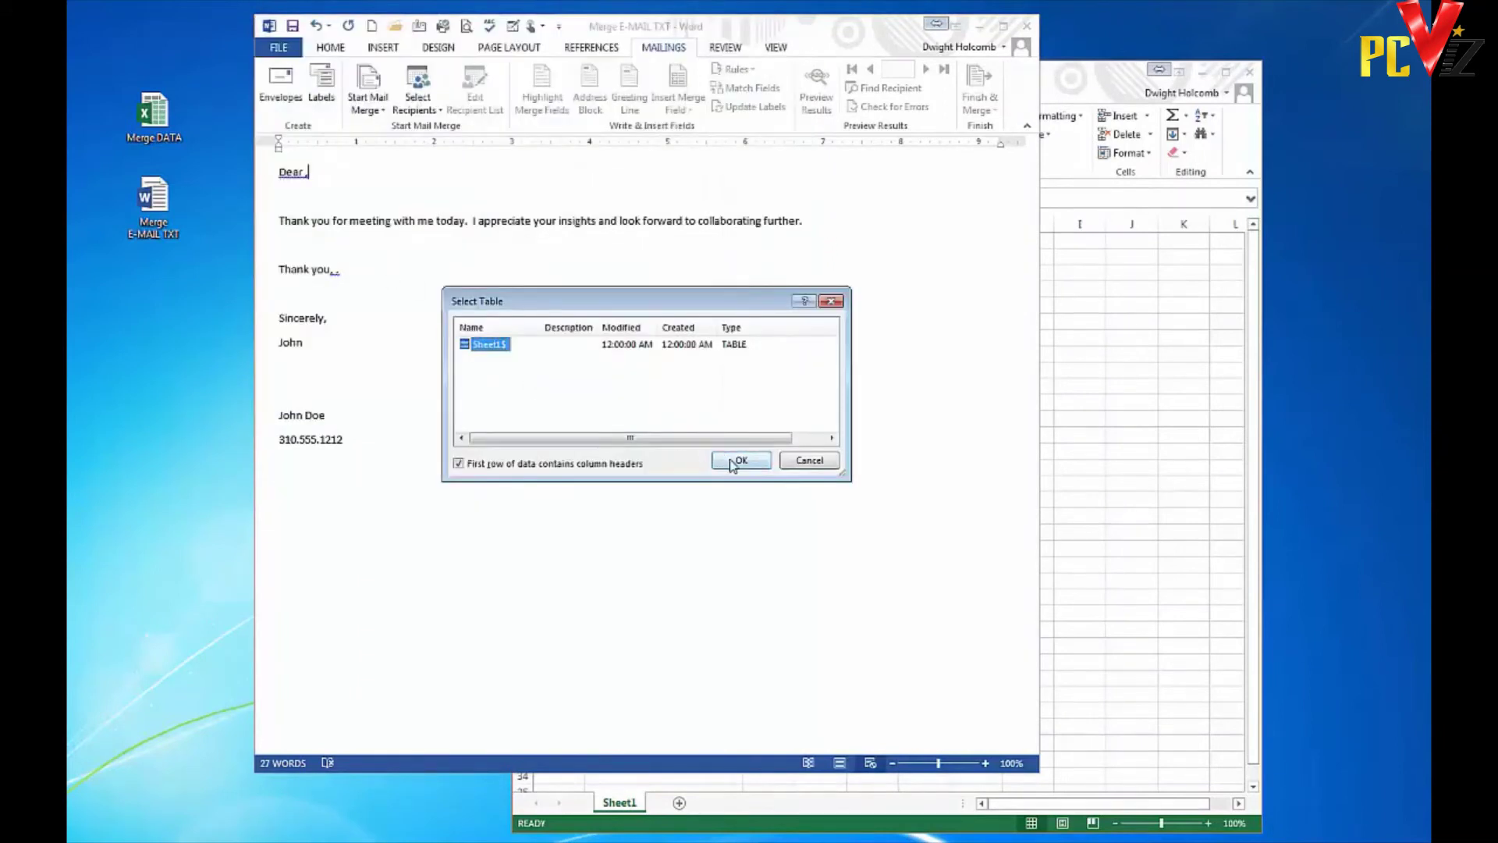
{"action": "left_click", "coordinate": [734, 462]}
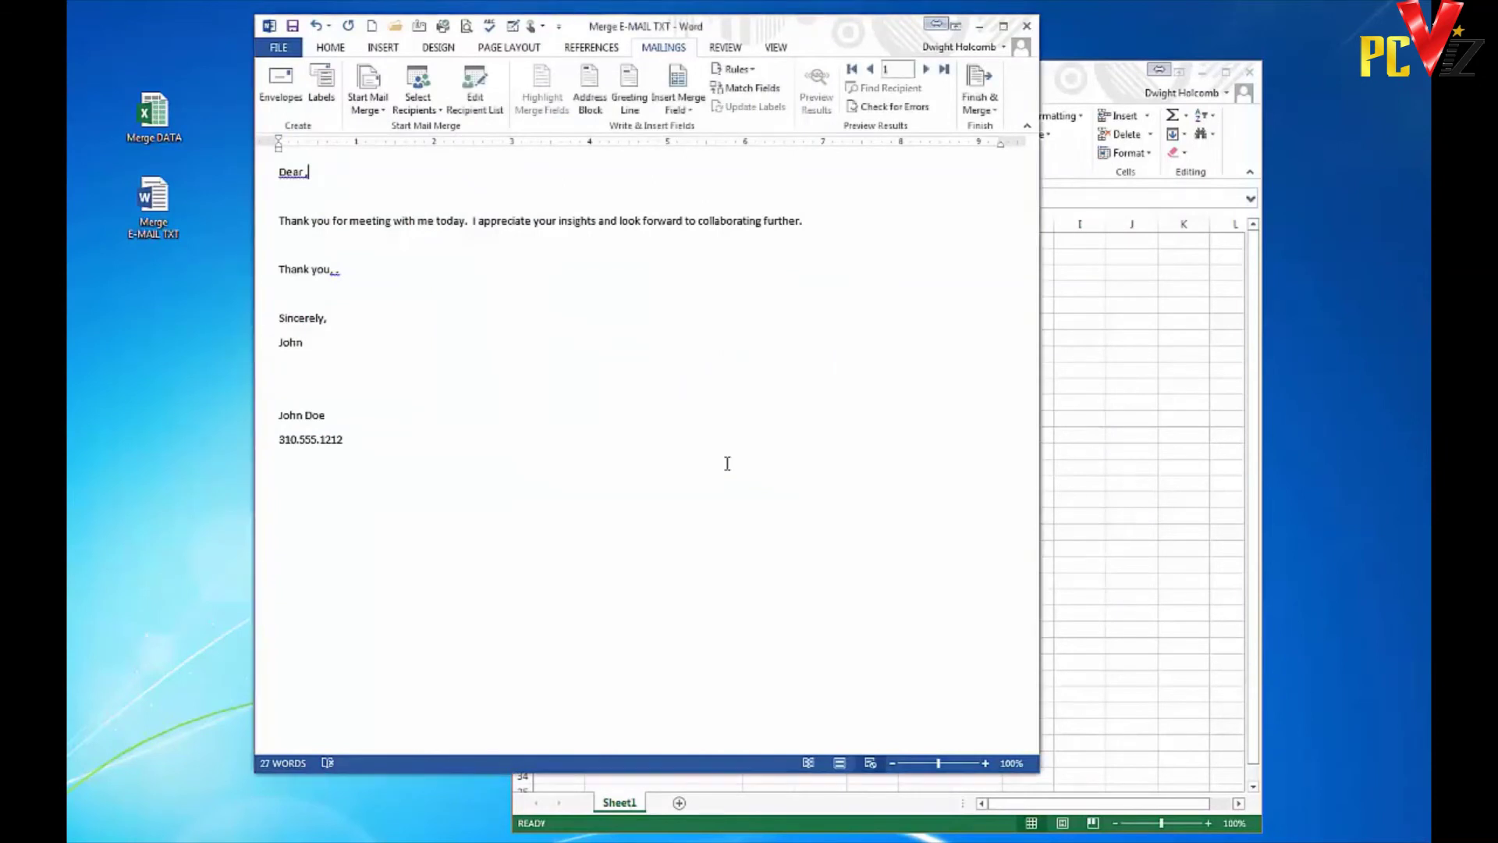
- Switch to Excel to check the Sheet1 recipient data, and return to the Word document
{"action": "left_click", "coordinate": [620, 808]}
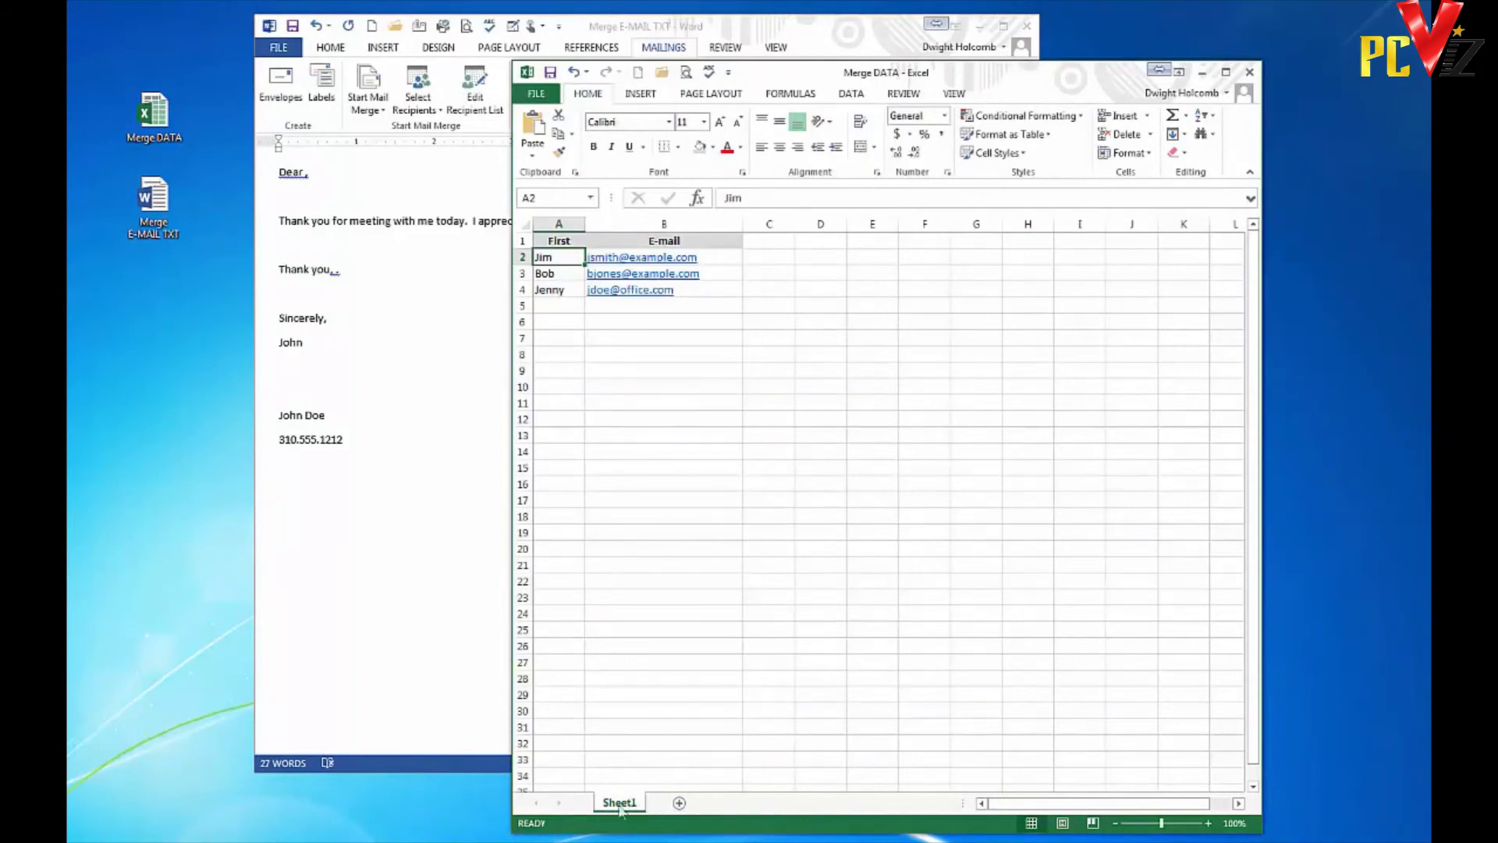
{"action": "left_click", "coordinate": [656, 34]}
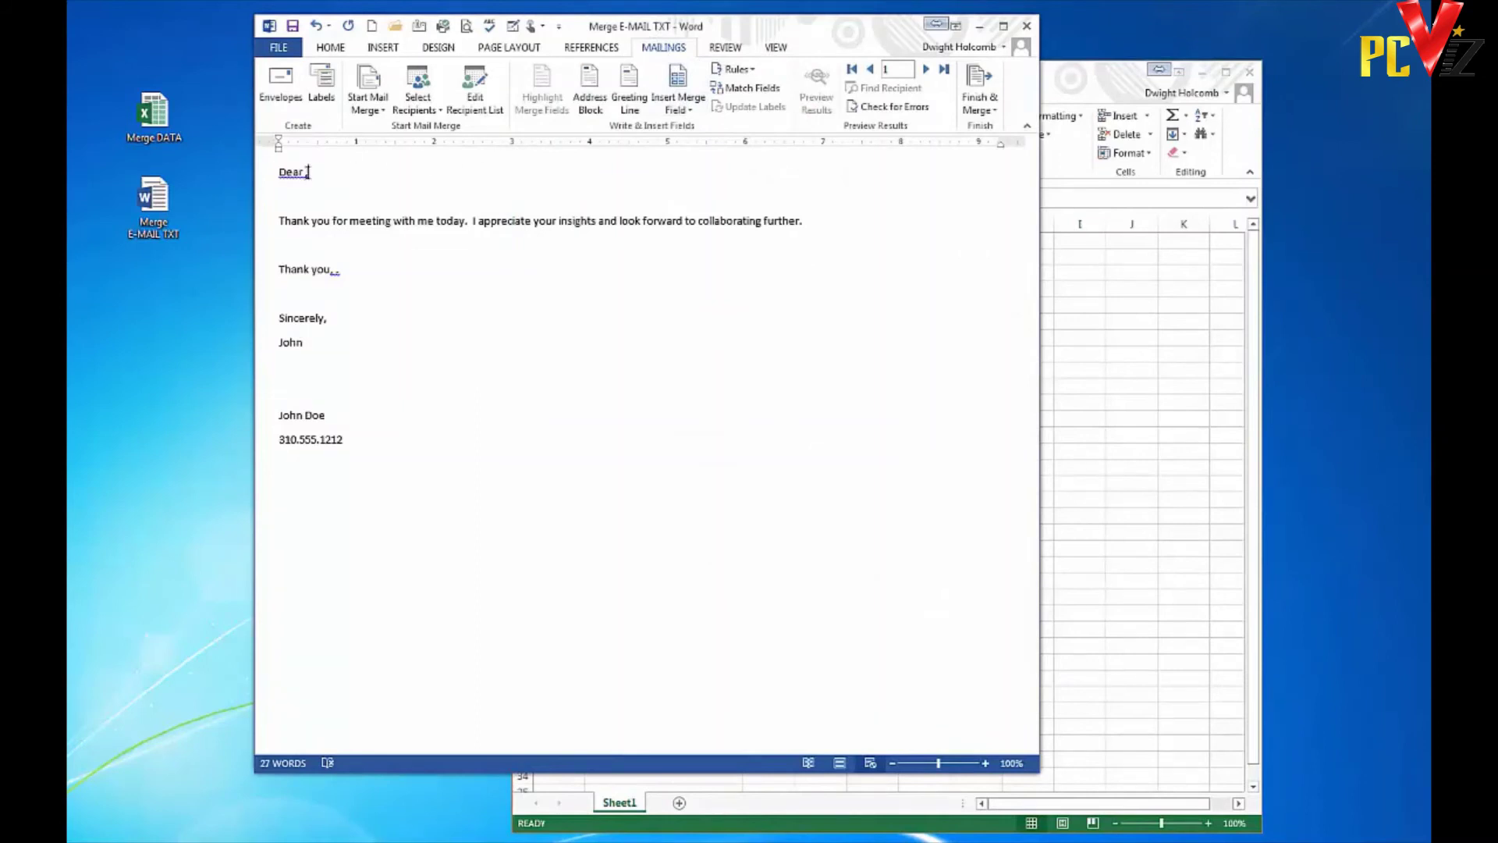
{"action": "left_click", "coordinate": [628, 90]}
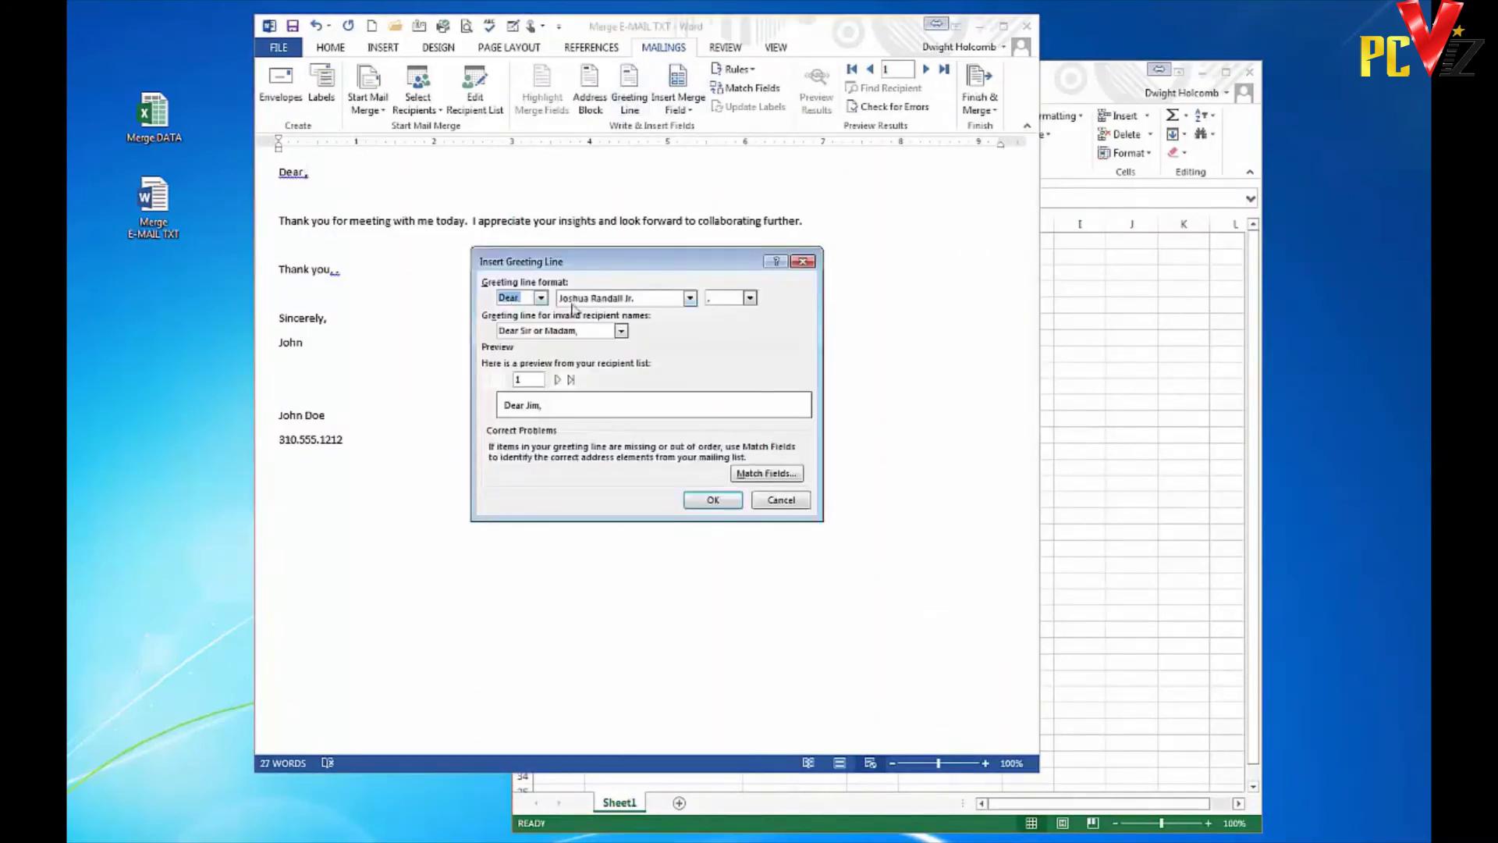
{"action": "left_click", "coordinate": [541, 298]}
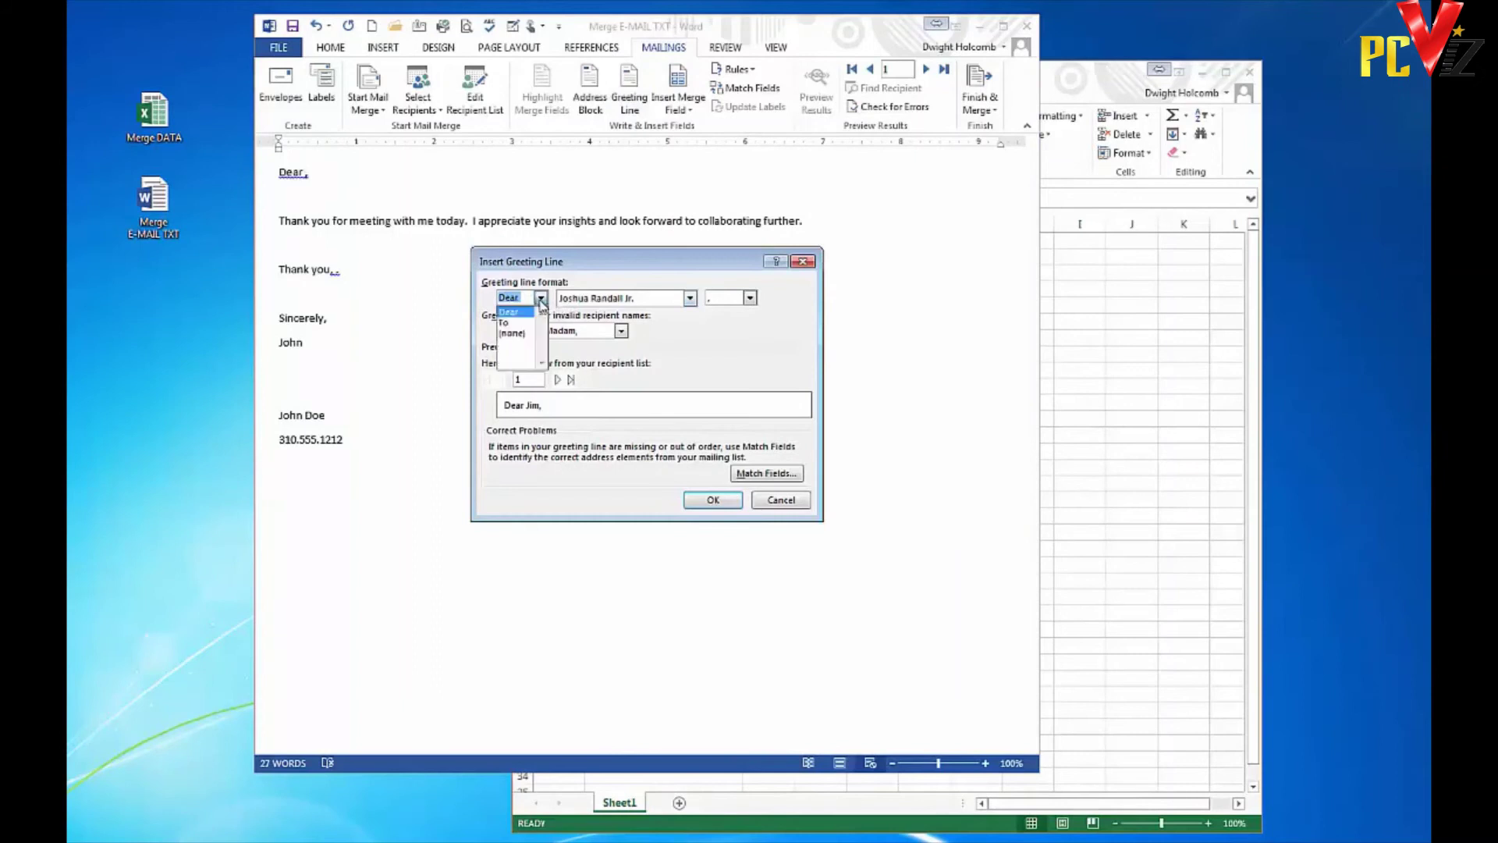
{"action": "left_click", "coordinate": [690, 298]}
{"action": "left_click", "coordinate": [690, 298]}
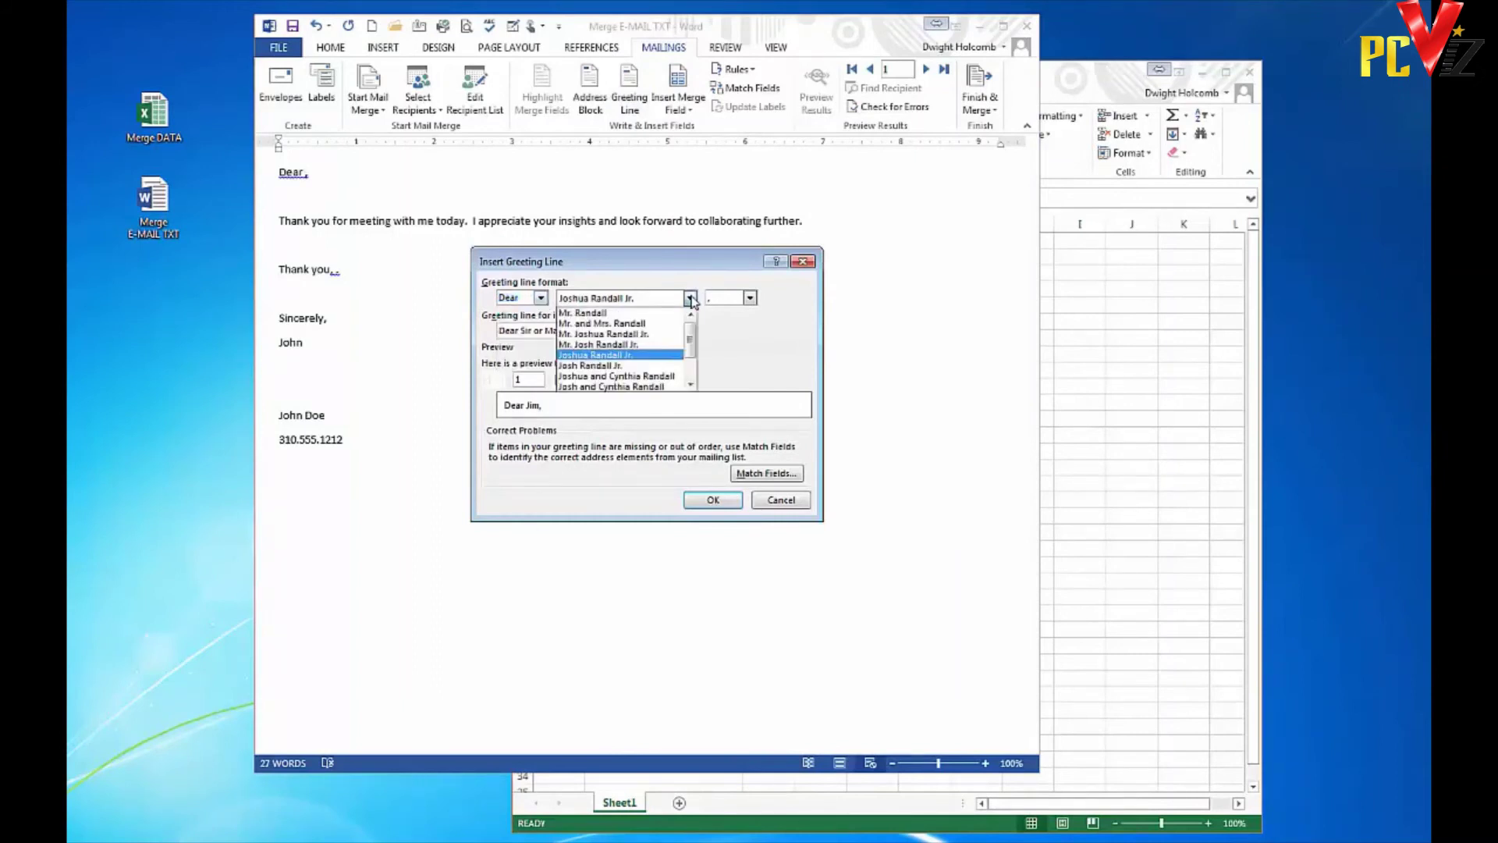
{"action": "left_click", "coordinate": [686, 381]}
{"action": "left_click", "coordinate": [781, 500]}
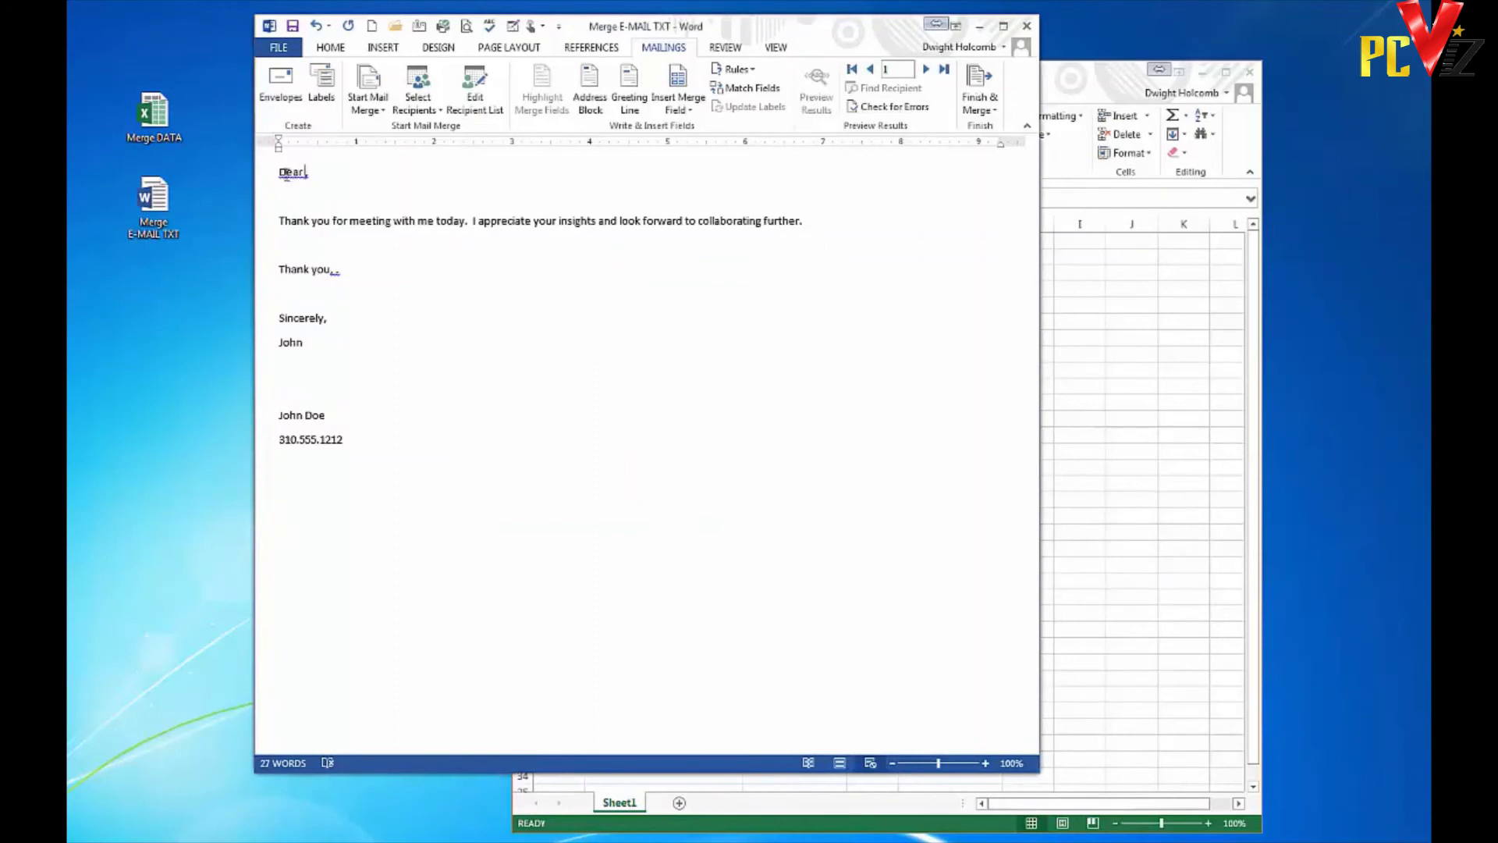
- Insert the First merge field before the comma in the Dear greeting and before the period in the Thank you line
{"action": "left_click", "coordinate": [678, 110]}
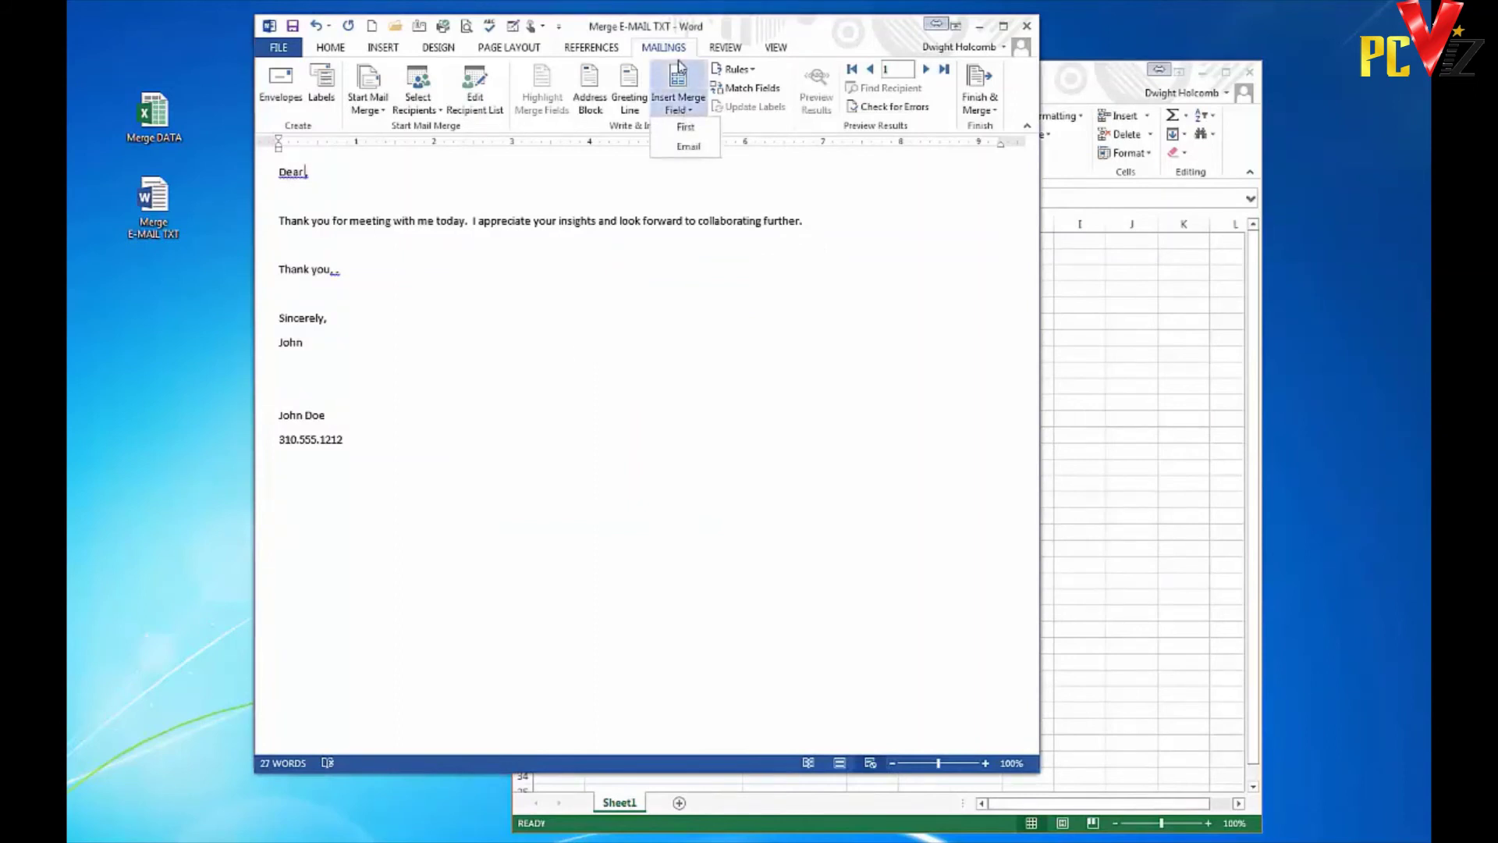
{"action": "left_click", "coordinate": [686, 133]}
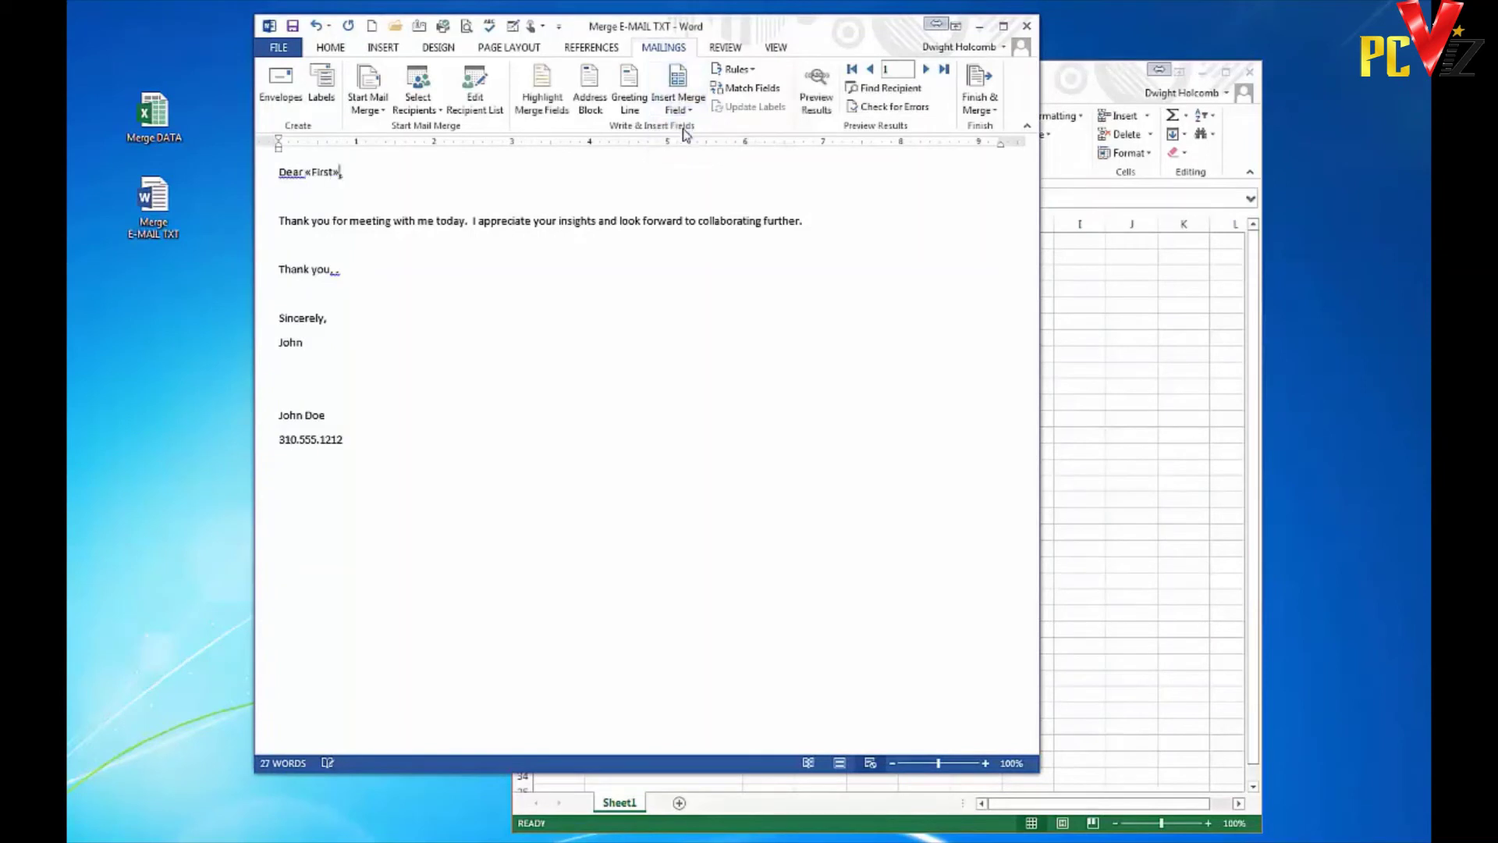
{"action": "left_click", "coordinate": [335, 269]}
{"action": "left_click", "coordinate": [678, 108]}
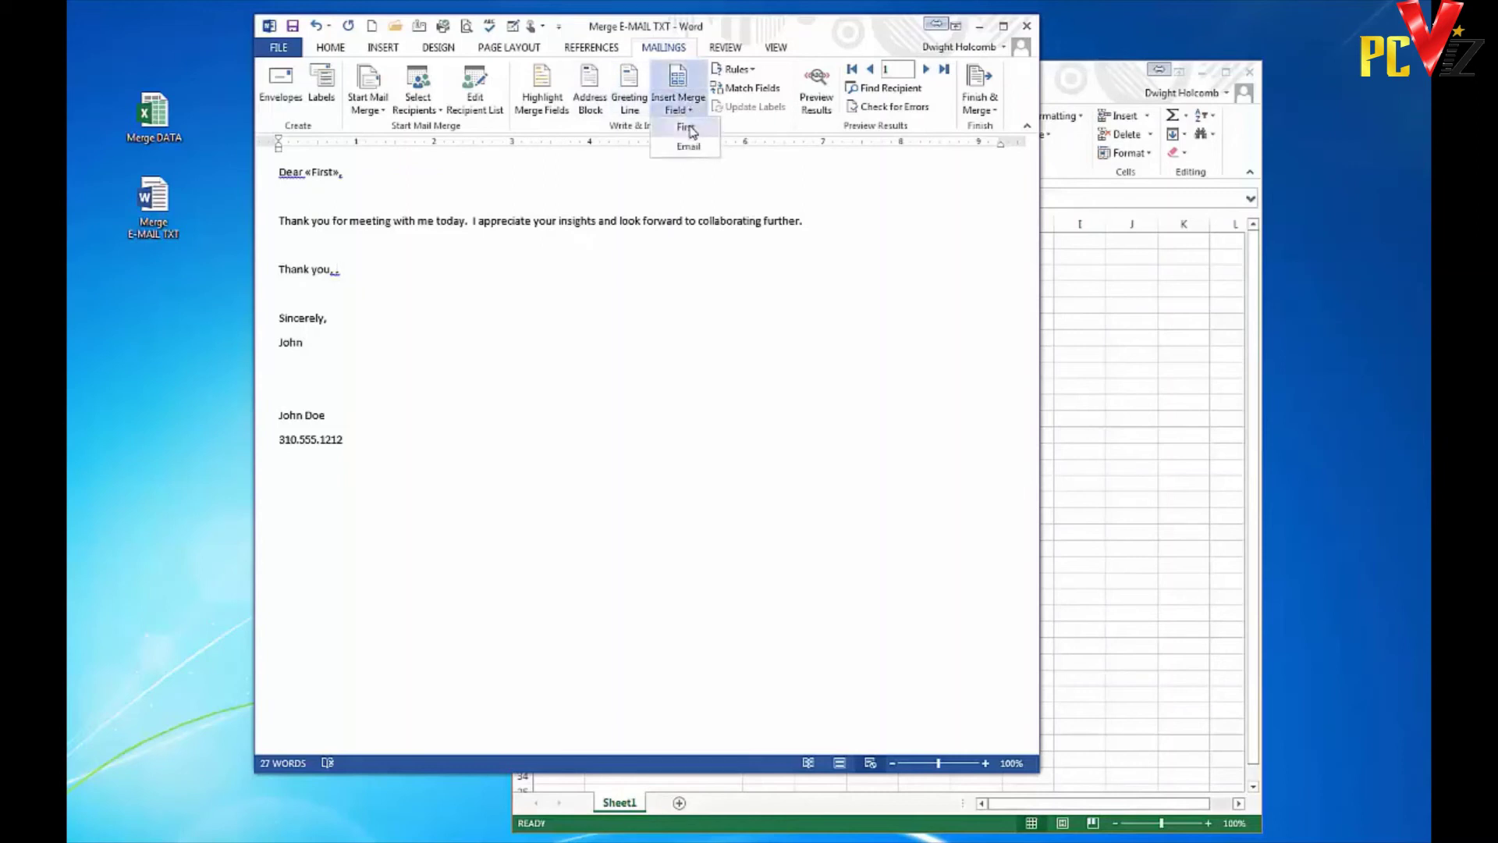
{"action": "left_click", "coordinate": [686, 127]}
{"action": "left_click", "coordinate": [355, 171]}
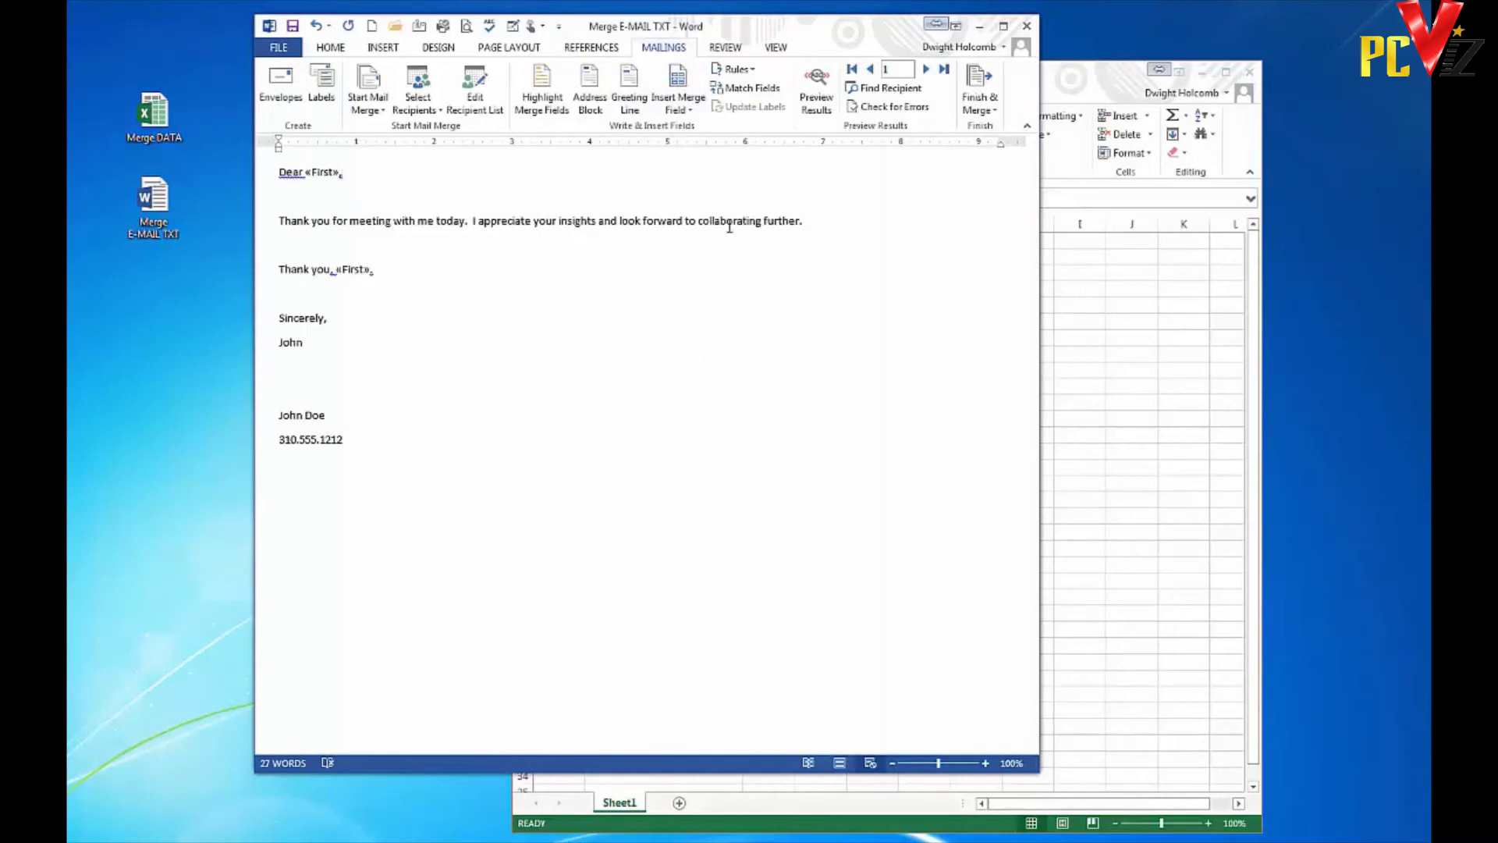
- Preview the merge results by browsing through the recipient records to the last one, and return to the first record
{"action": "left_click", "coordinate": [812, 95]}
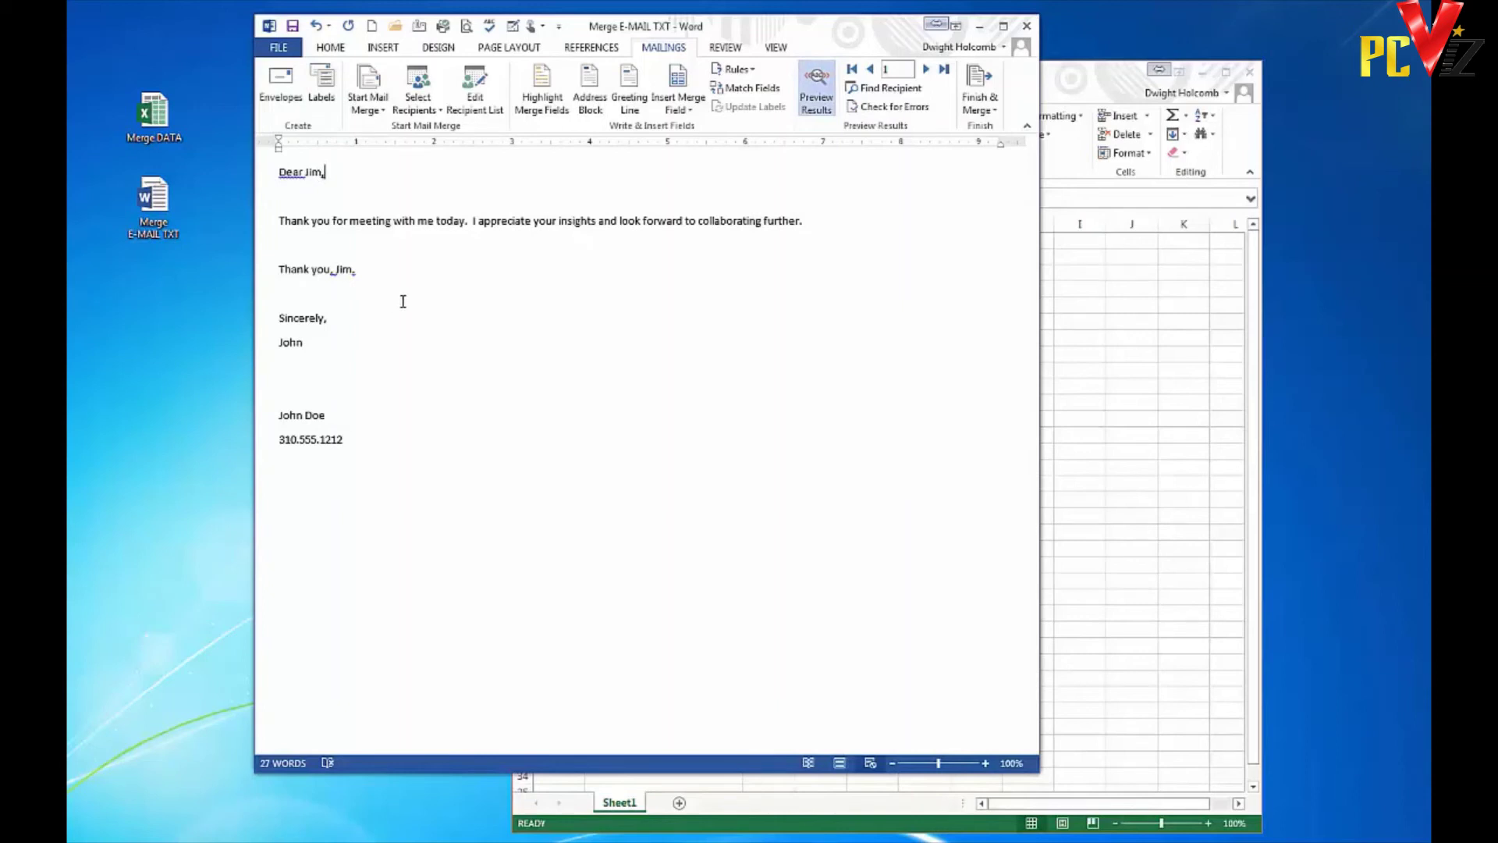
{"action": "left_click", "coordinate": [928, 72]}
{"action": "left_click", "coordinate": [928, 72]}
{"action": "left_click", "coordinate": [853, 70]}
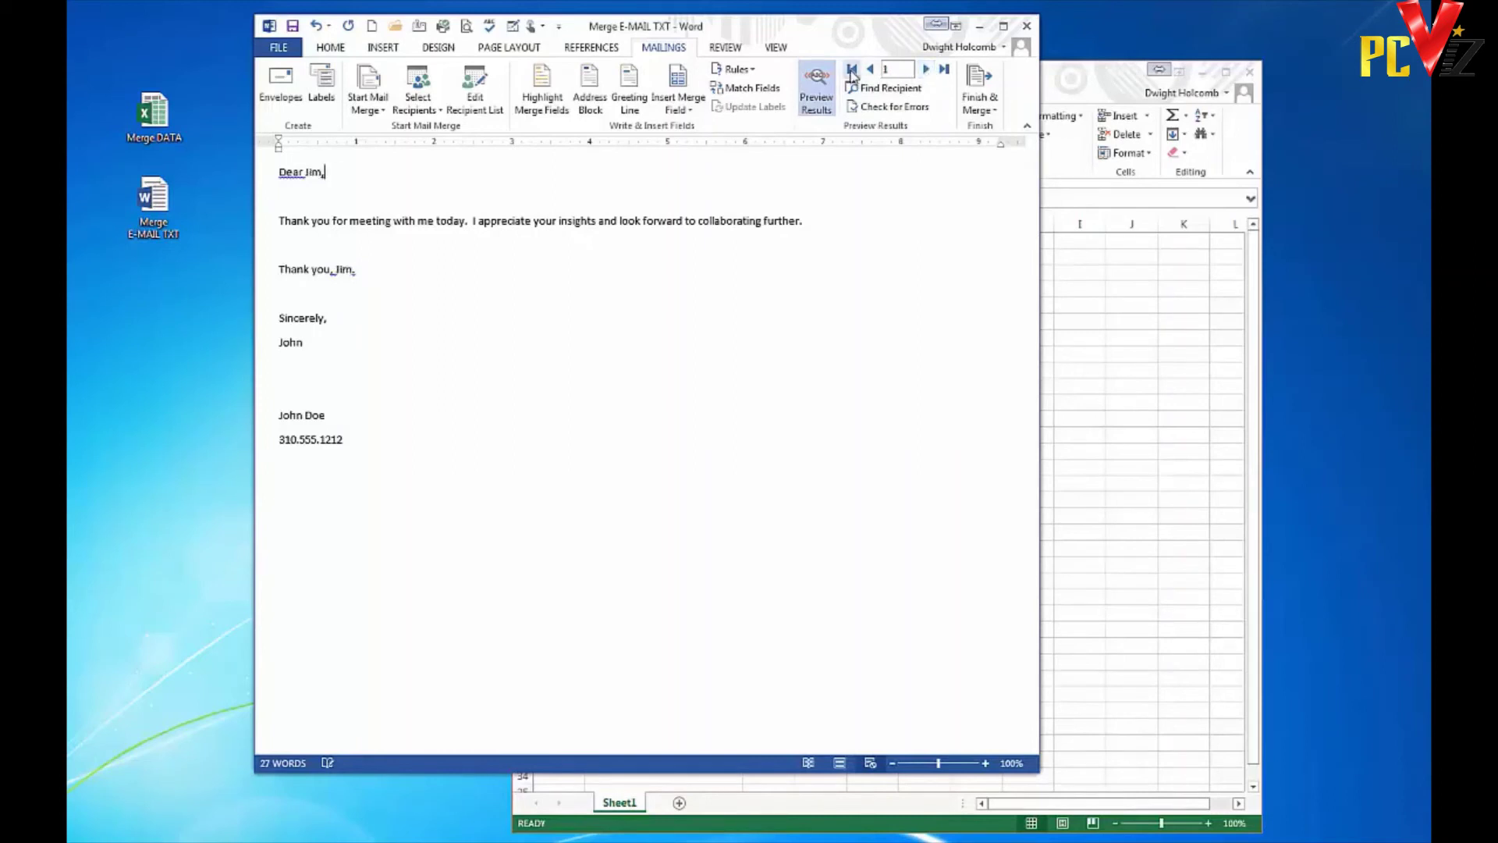
{"action": "left_click", "coordinate": [945, 70]}
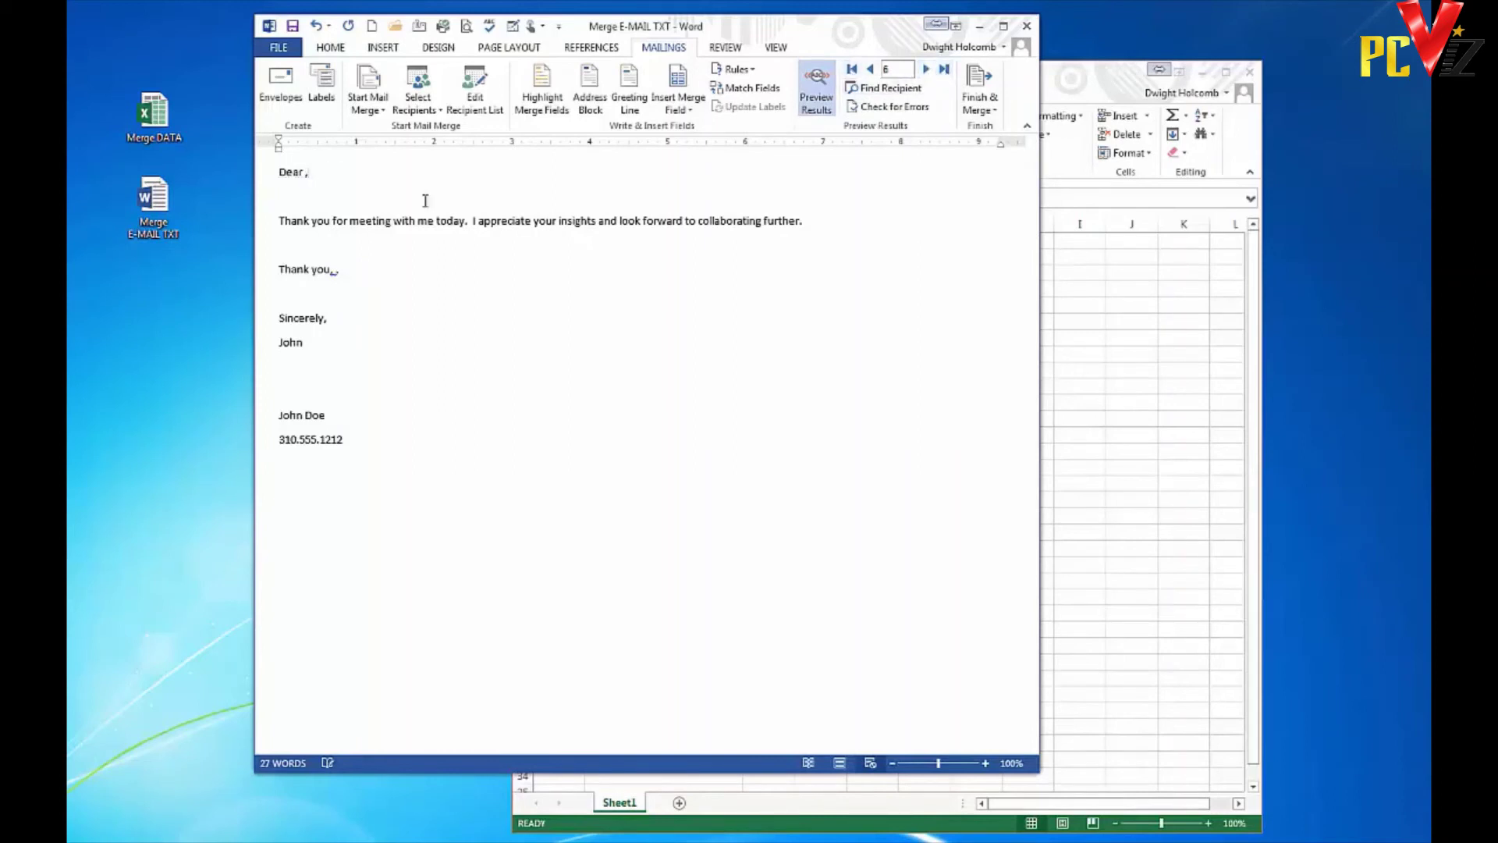
{"action": "left_click", "coordinate": [852, 70]}
- Save the document and set up the merge to e-mail messages, with the Email field as recipient and Test Message as the subject line
{"action": "left_click", "coordinate": [988, 111]}
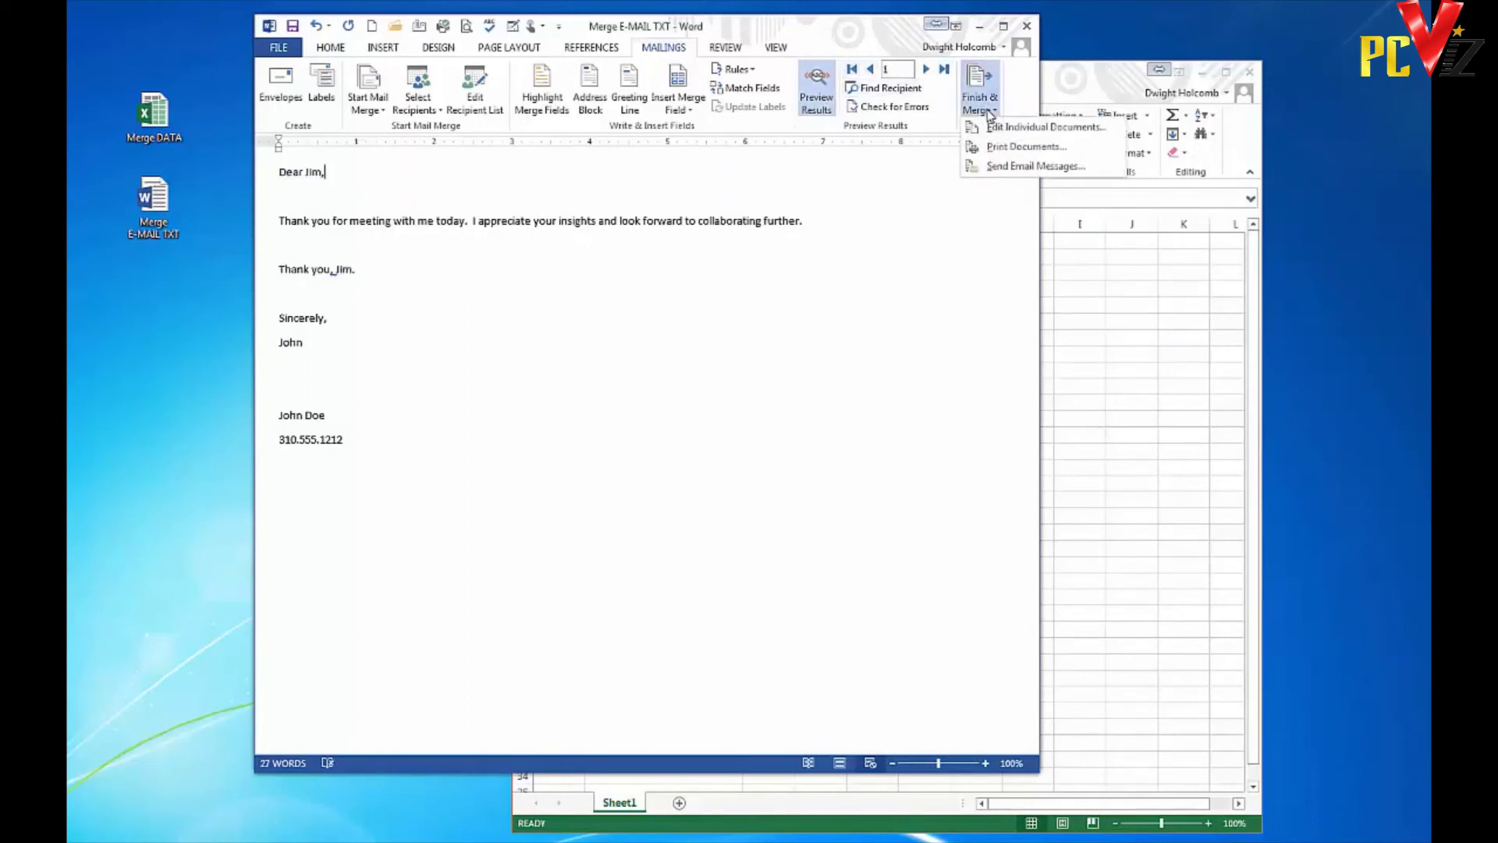
{"action": "left_click", "coordinate": [292, 29]}
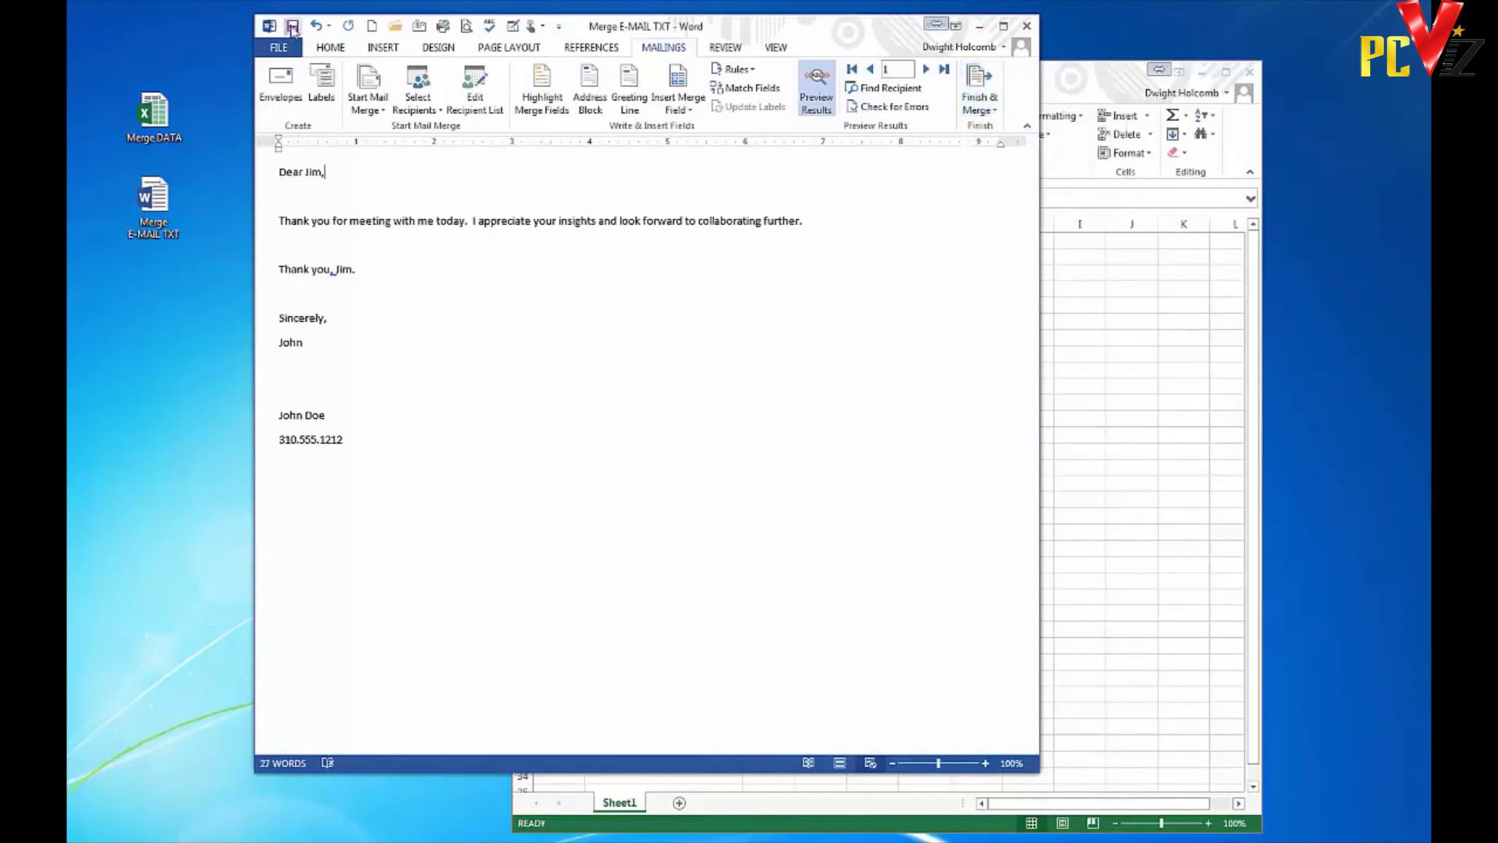
{"action": "left_click", "coordinate": [992, 112]}
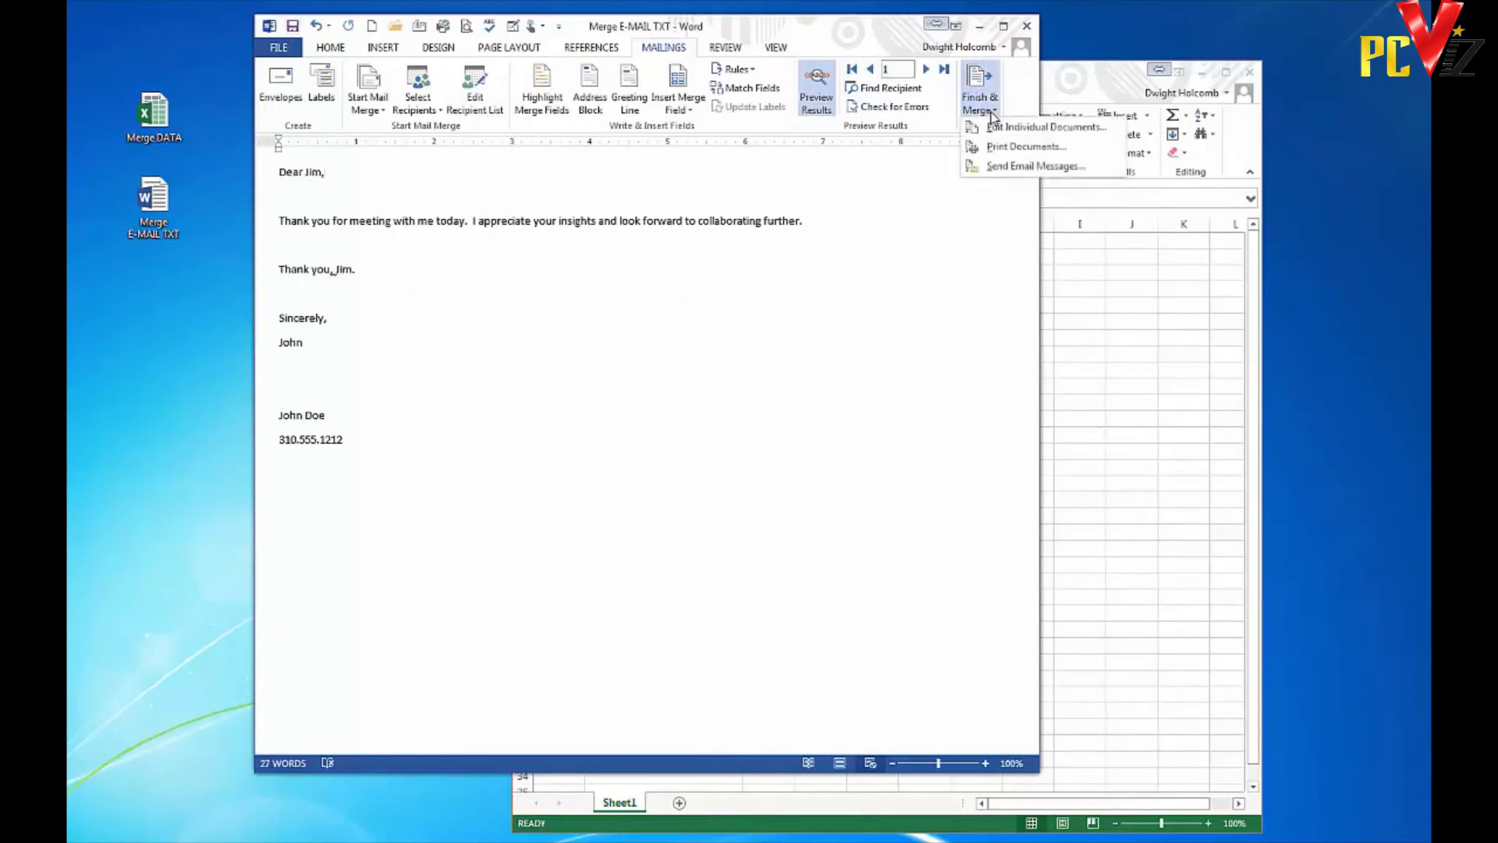
{"action": "left_click", "coordinate": [994, 169]}
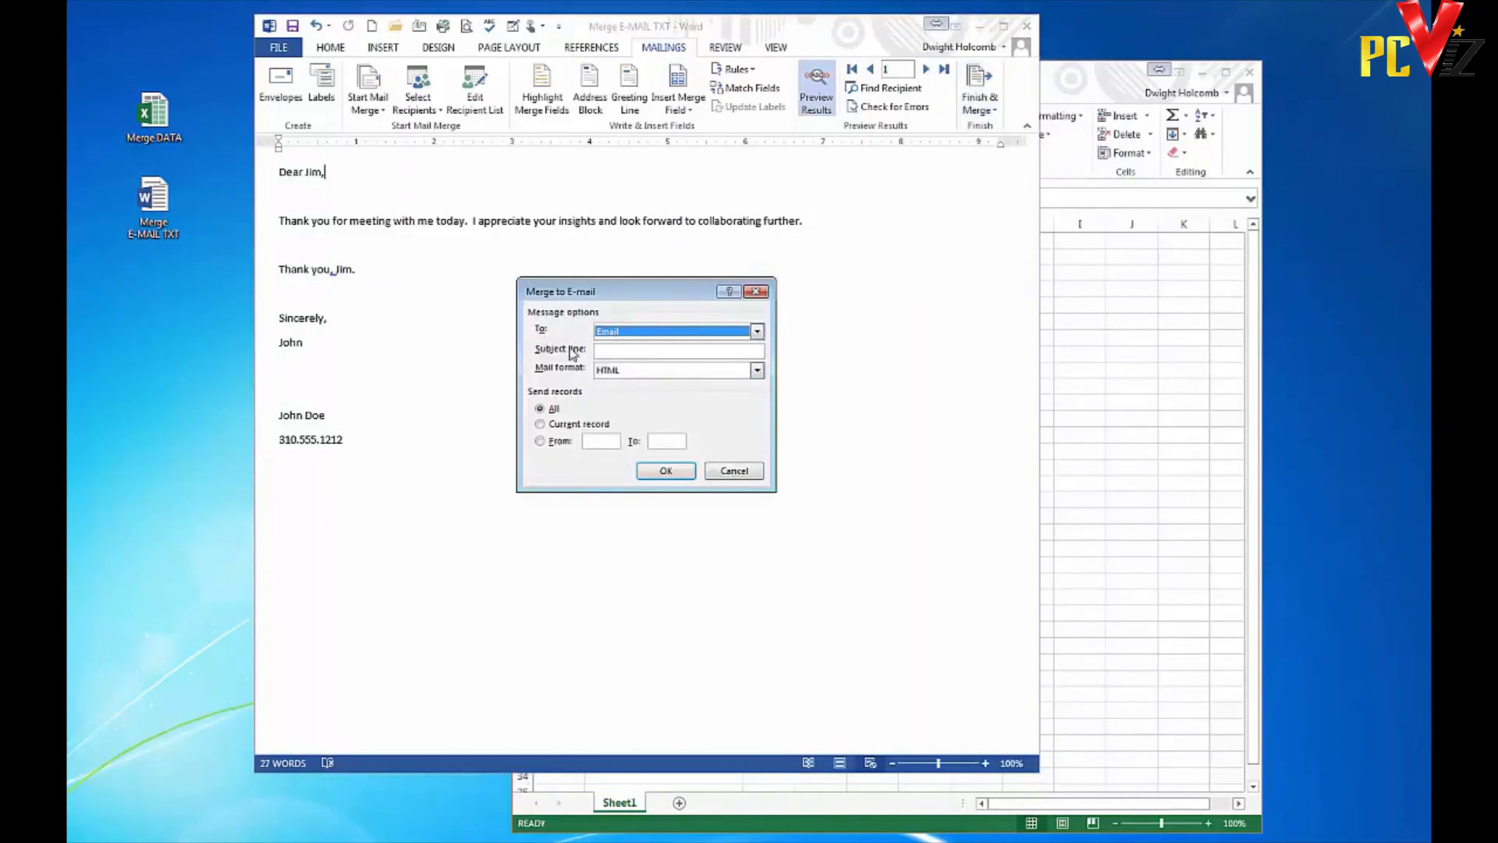
{"action": "left_click", "coordinate": [757, 333]}
{"action": "left_click", "coordinate": [611, 357]}
{"action": "left_click", "coordinate": [600, 350]}
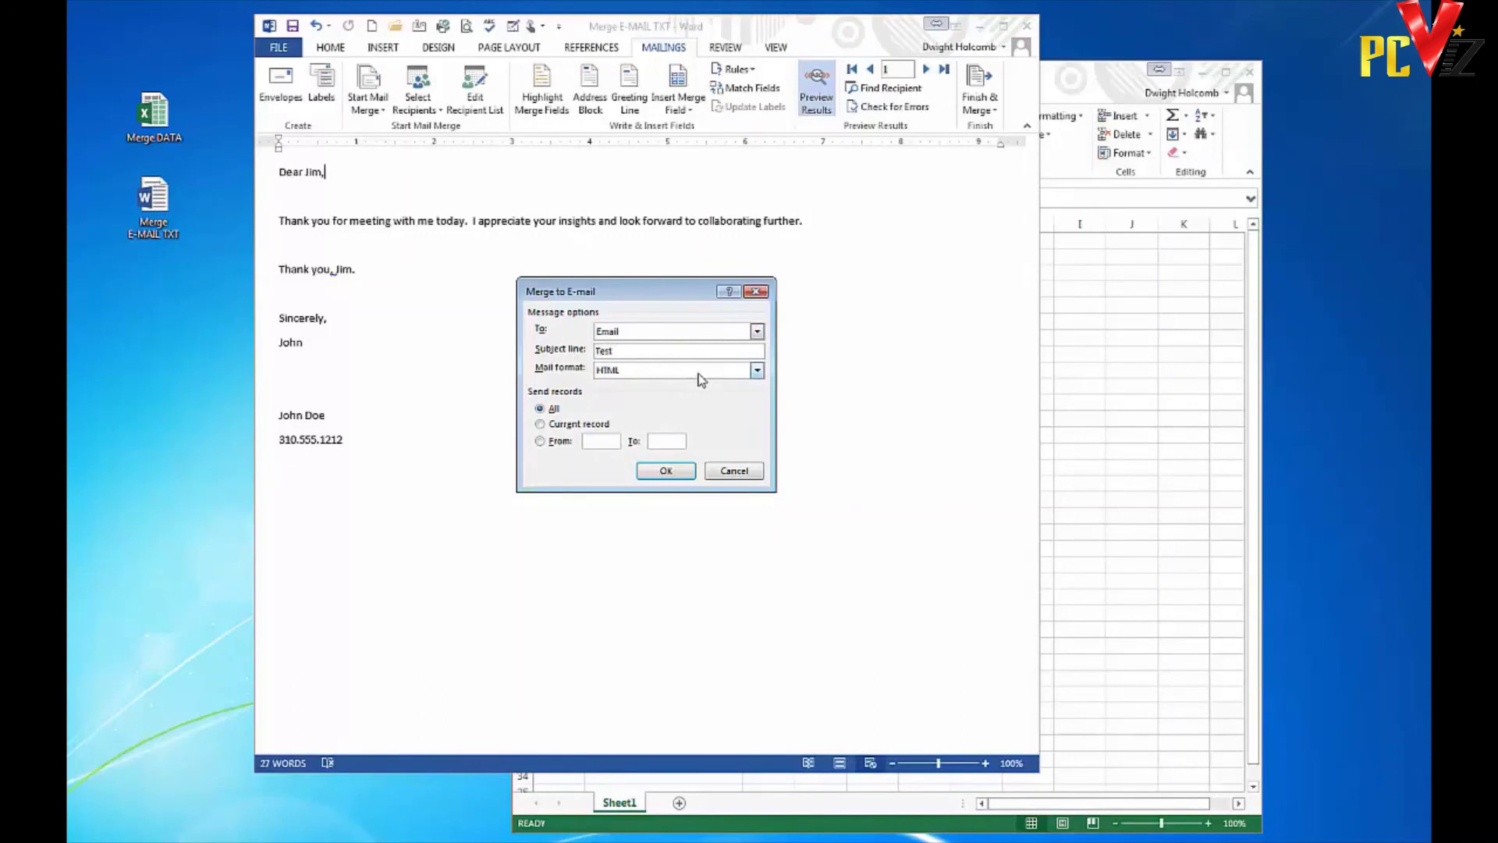
{"action": "type", "text": "ge"}
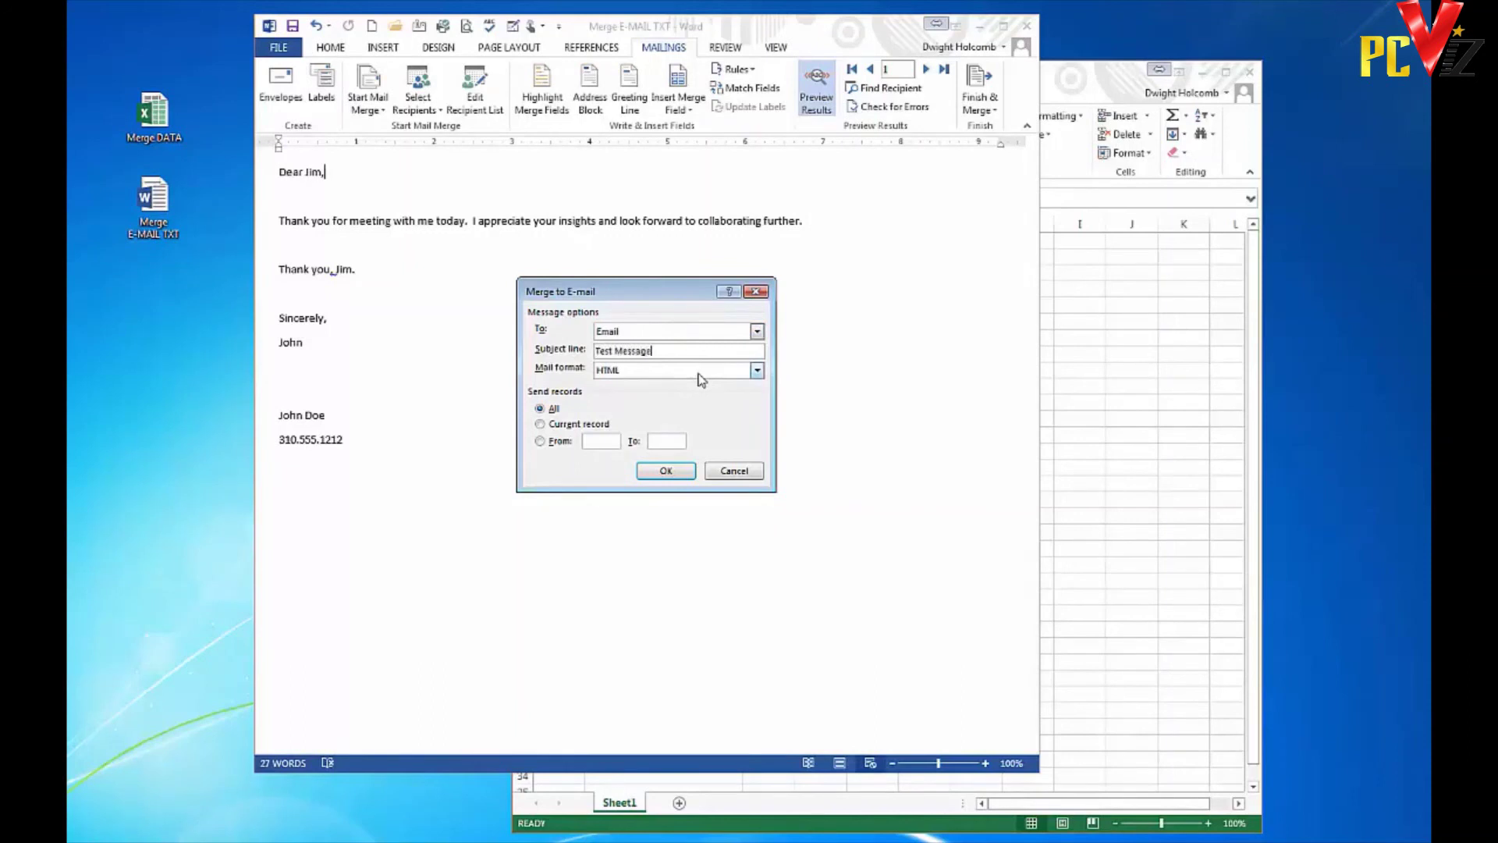